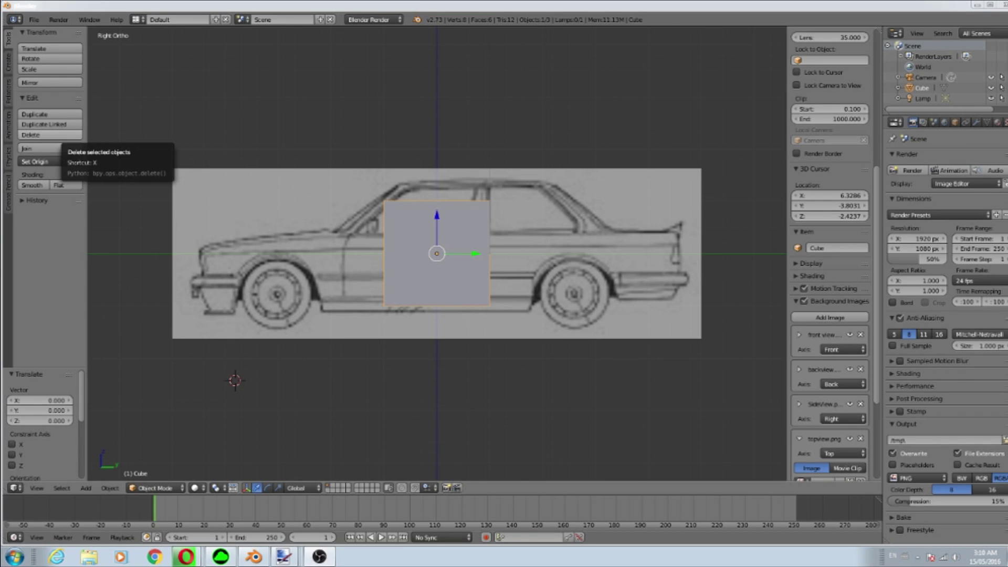
- Move the cube to the car's front and narrow it to the front bumper's depth
{"action": "left_click", "coordinate": [461, 89]}
{"action": "key", "text": "Tab"}
{"action": "key", "text": "Tab"}
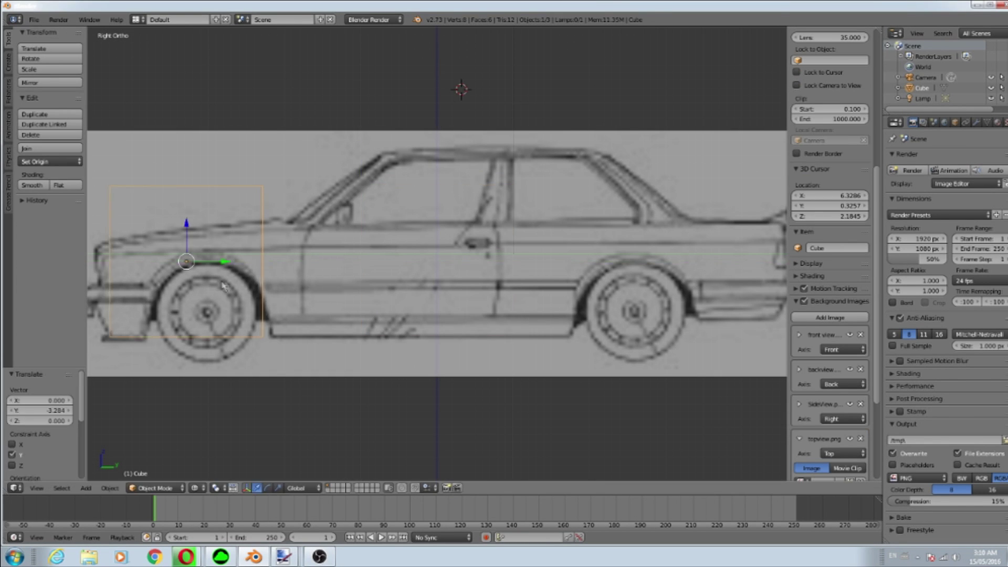
{"action": "key", "text": "Tab"}
{"action": "right_click", "coordinate": [551, 250]}
{"action": "left_click_drag", "start_coordinate": [569, 236], "coordinate": [446, 236]}
{"action": "scroll", "coordinate": [587, 248], "scroll_direction": "up", "scroll_amount": 4}
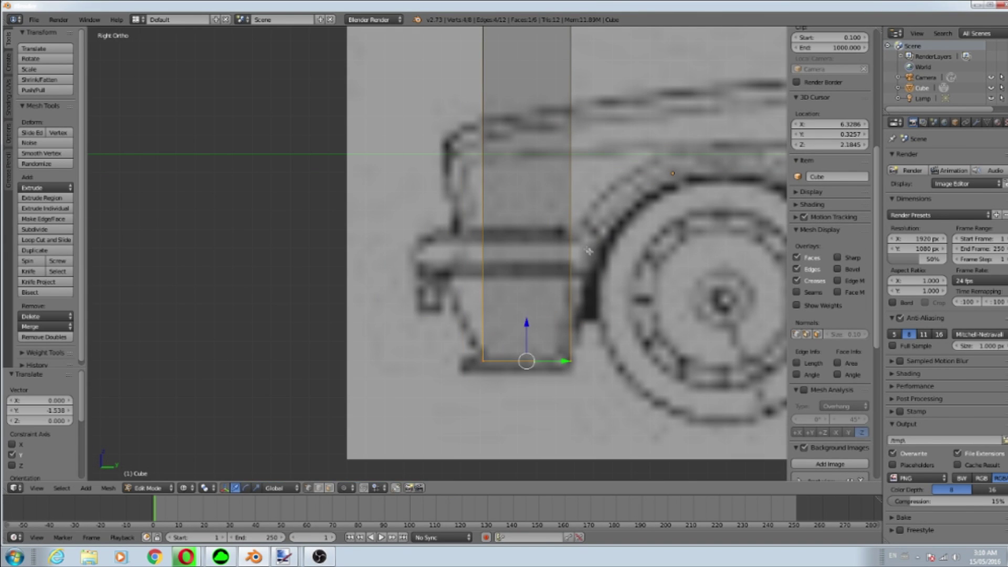
- Extrude and scale the bottom face downward to shape the bumper's lower edge
{"action": "key", "text": "e"}
{"action": "key", "text": "s"}
{"action": "left_click", "coordinate": [557, 373]}
{"action": "left_click", "coordinate": [550, 370]}
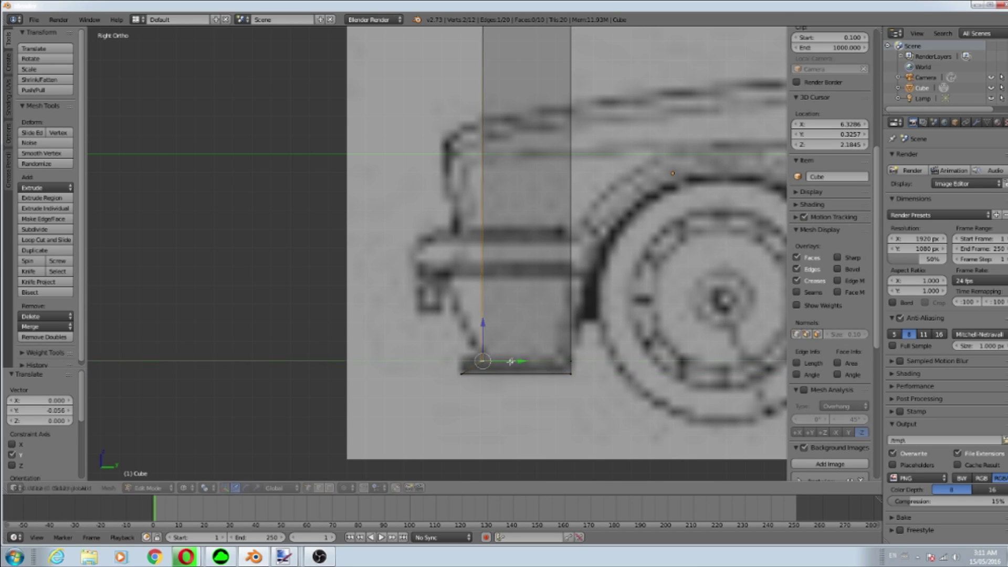
{"action": "scroll", "coordinate": [549, 369], "scroll_direction": "down", "scroll_amount": 2}
- Raise the top vertices vertically and extrude the top face upward
{"action": "right_click", "coordinate": [472, 97]}
{"action": "key", "text": "g"}
{"action": "key", "text": "z"}
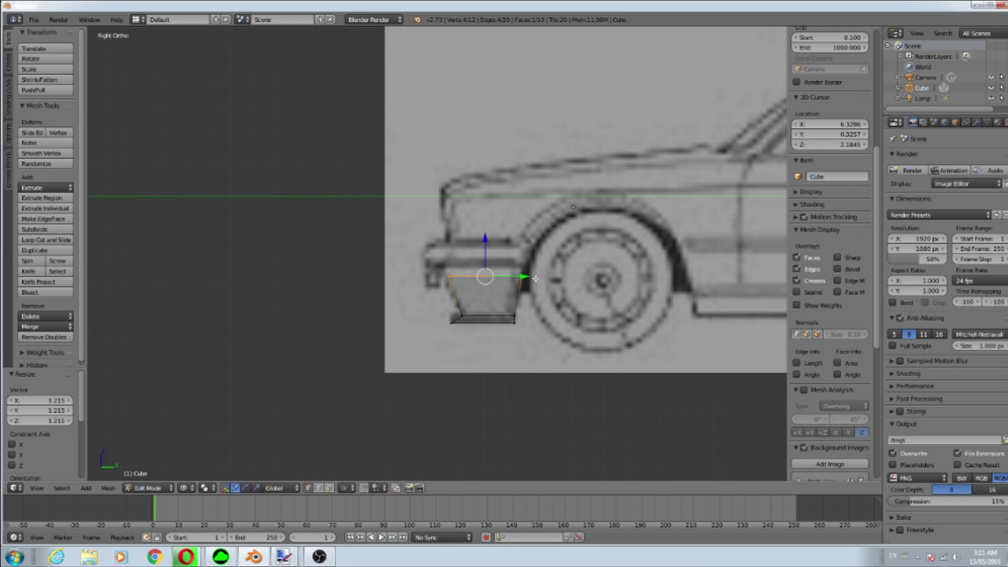
{"action": "left_click", "coordinate": [535, 278]}
{"action": "key", "text": "e"}
{"action": "left_click", "coordinate": [450, 264]}
- Shift the bumper face along Y and extrude its edge vertically into the front face
{"action": "key", "text": "g"}
{"action": "key", "text": "y"}
{"action": "left_click", "coordinate": [556, 227]}
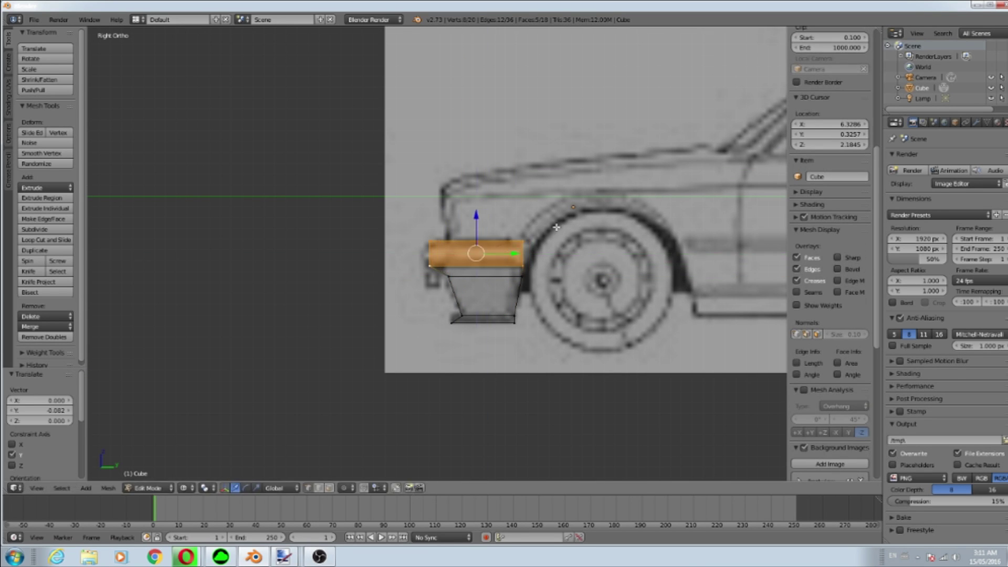
{"action": "key", "text": "e"}
{"action": "key", "text": "z"}
{"action": "left_click", "coordinate": [536, 160]}
{"action": "key", "text": "g"}
{"action": "key", "text": "z"}
- Loop-cut the front face and extrude a fender face along the blueprint outline
{"action": "left_click", "coordinate": [449, 212]}
{"action": "left_click", "coordinate": [448, 185]}
{"action": "right_click", "coordinate": [536, 211]}
{"action": "scroll", "coordinate": [536, 211], "scroll_direction": "up", "scroll_amount": 6}
{"action": "scroll", "coordinate": [517, 215], "scroll_direction": "down", "scroll_amount": 3}
{"action": "key", "text": "e"}
{"action": "left_click", "coordinate": [432, 287]}
{"action": "left_click", "coordinate": [496, 245]}
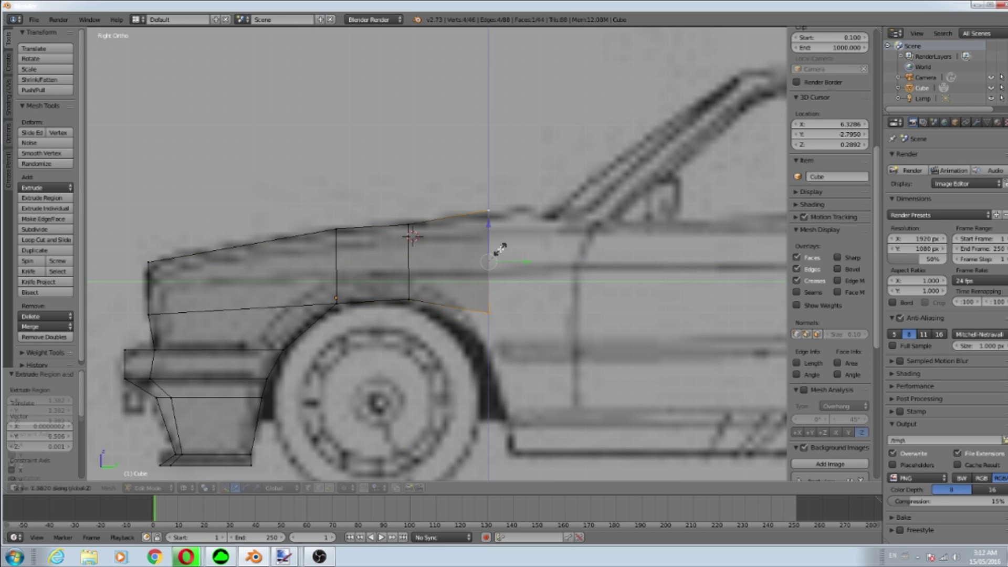
- Extrude the body rearward along the hood and loop-cut the new face
{"action": "left_click_drag", "start_coordinate": [489, 239], "coordinate": [489, 244]}
{"action": "key", "text": "e"}
{"action": "left_click", "coordinate": [555, 325]}
{"action": "key", "text": "ctrl+r"}
{"action": "left_click", "coordinate": [518, 388]}
{"action": "middle_click_drag", "start_coordinate": [518, 388], "coordinate": [327, 389], "text": "shift"}
- Extrude the edge along Y to form the door section
{"action": "key", "text": "e"}
{"action": "key", "text": "y"}
{"action": "left_click", "coordinate": [406, 380]}
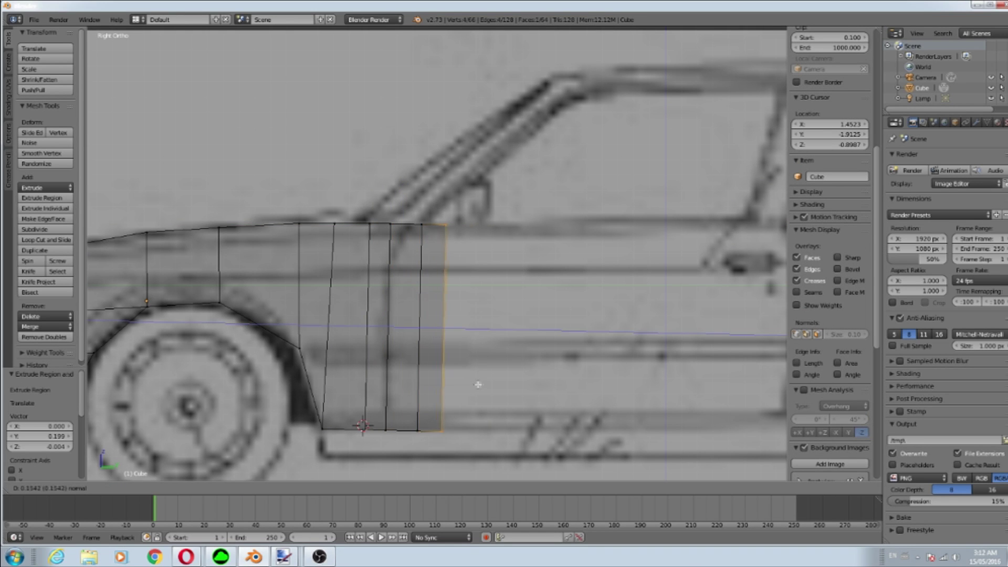
{"action": "left_click", "coordinate": [673, 293]}
{"action": "middle_click_drag", "start_coordinate": [674, 293], "coordinate": [364, 292], "text": "shift"}
- Add a horizontal loop cut along the door and extrude the face further back
{"action": "key", "text": "ctrl+r"}
{"action": "left_click", "coordinate": [462, 368]}
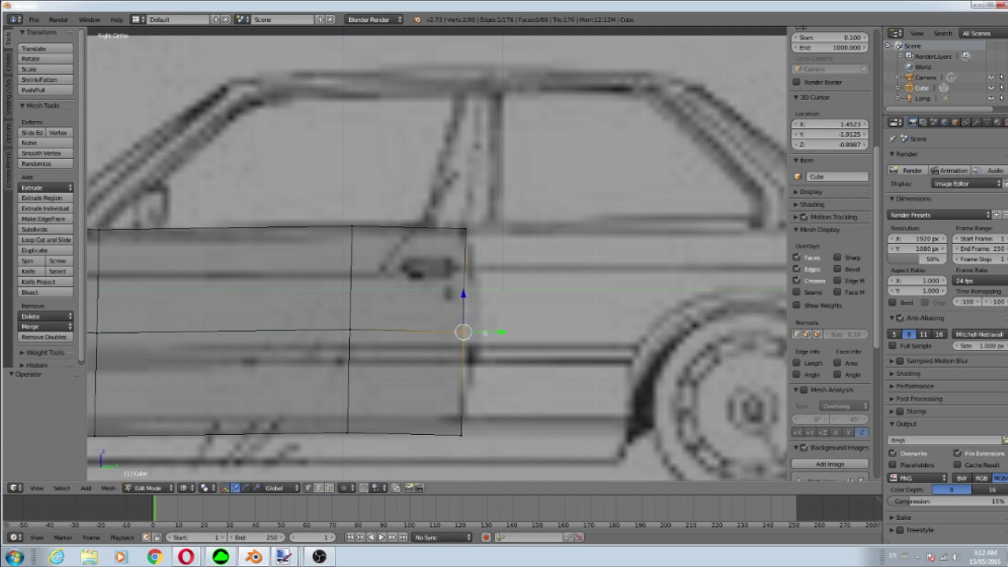
{"action": "scroll", "coordinate": [470, 232], "scroll_direction": "down", "scroll_amount": 5}
{"action": "key", "text": "e"}
{"action": "left_click", "coordinate": [432, 333]}
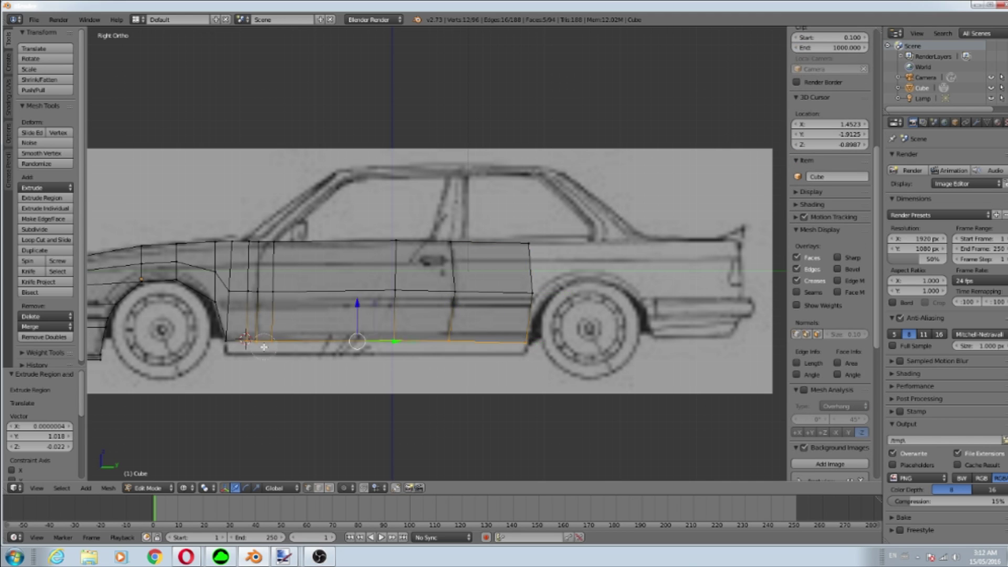
- Orbit around the body to check the mesh in 3D, then return to side view
{"action": "middle_click_drag", "start_coordinate": [518, 317], "coordinate": [578, 325]}
{"action": "key", "text": "Tab"}
{"action": "middle_click_drag", "start_coordinate": [656, 317], "coordinate": [577, 337]}
{"action": "key", "text": "Tab"}
{"action": "key", "text": "KP_3"}
- Move vertices along Y, then extrude and scale faces behind the rear door to the tail
{"action": "key", "text": "g"}
{"action": "key", "text": "y"}
{"action": "left_click", "coordinate": [569, 249]}
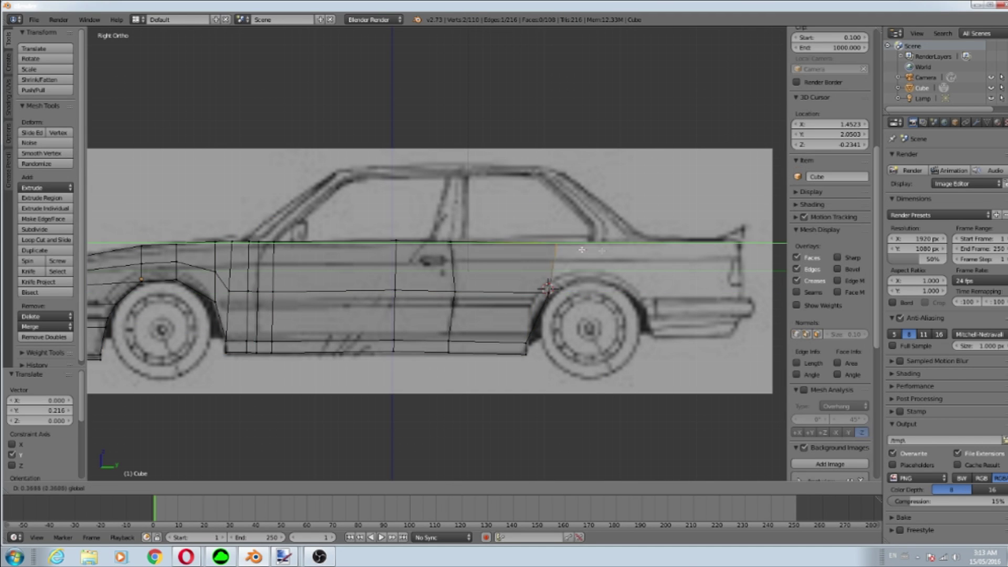
{"action": "key", "text": "s"}
{"action": "key", "text": "z"}
{"action": "left_click", "coordinate": [596, 306]}
{"action": "key", "text": "s"}
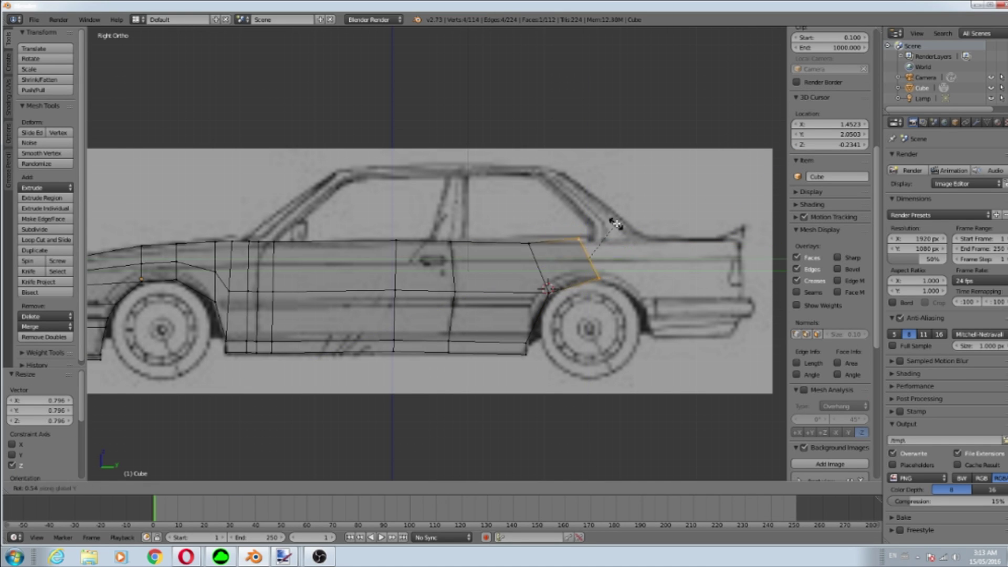
{"action": "left_click", "coordinate": [702, 248]}
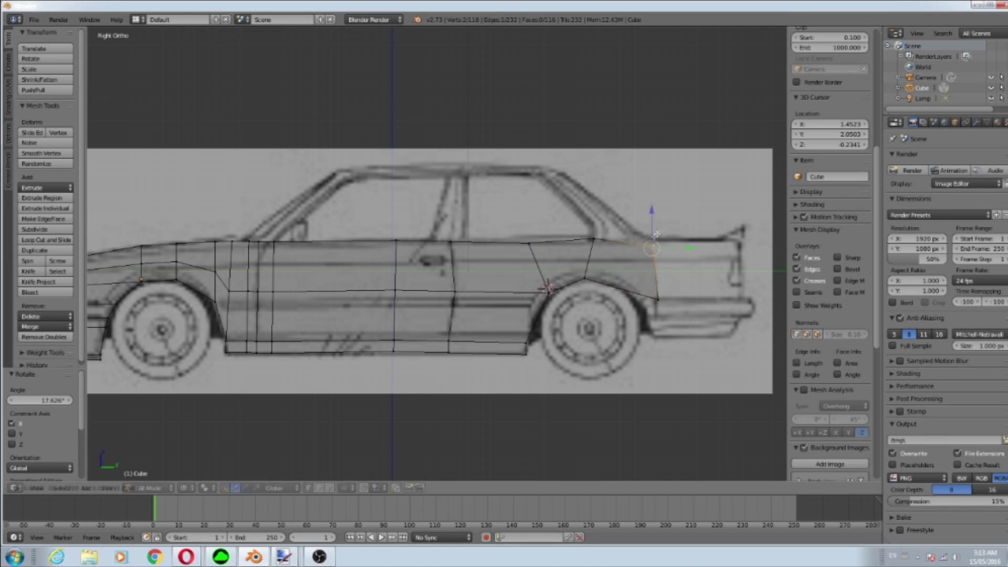
{"action": "left_click", "coordinate": [777, 272]}
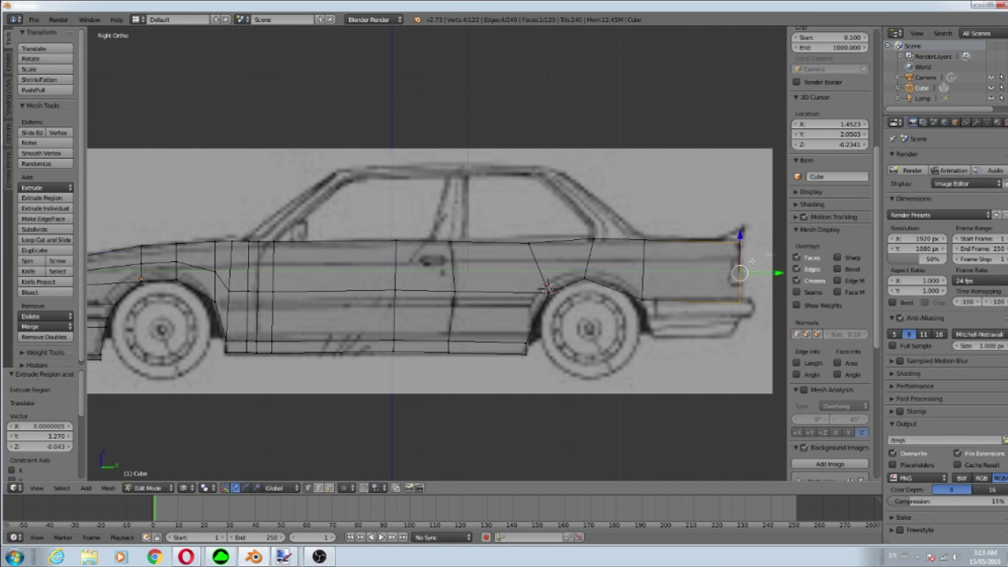
- Select a rear vertex and orbit the body in Object Mode to inspect it
{"action": "right_click", "coordinate": [641, 300]}
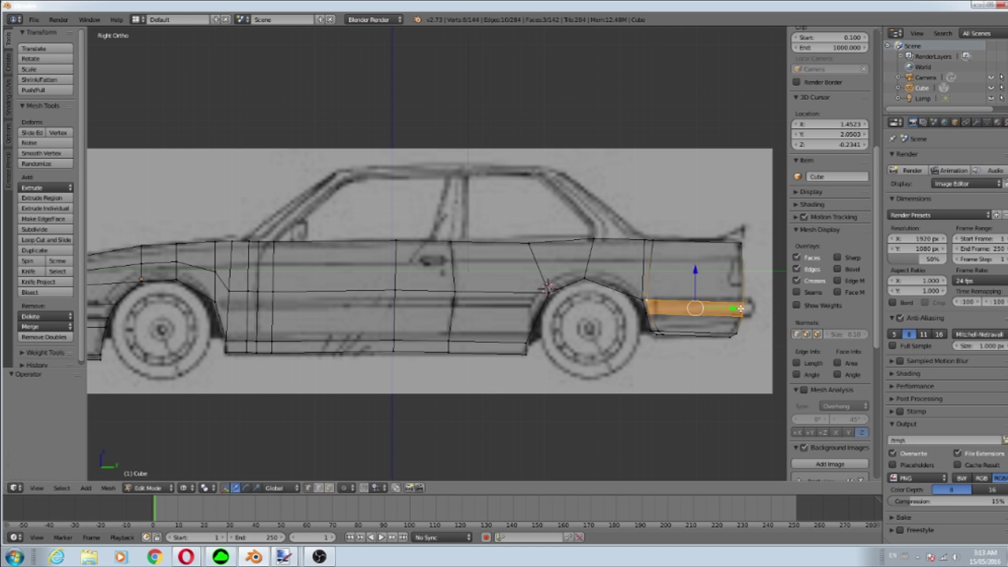
{"action": "key", "text": "Tab"}
{"action": "middle_click_drag", "start_coordinate": [704, 326], "coordinate": [178, 295]}
{"action": "key", "text": "KP_3"}
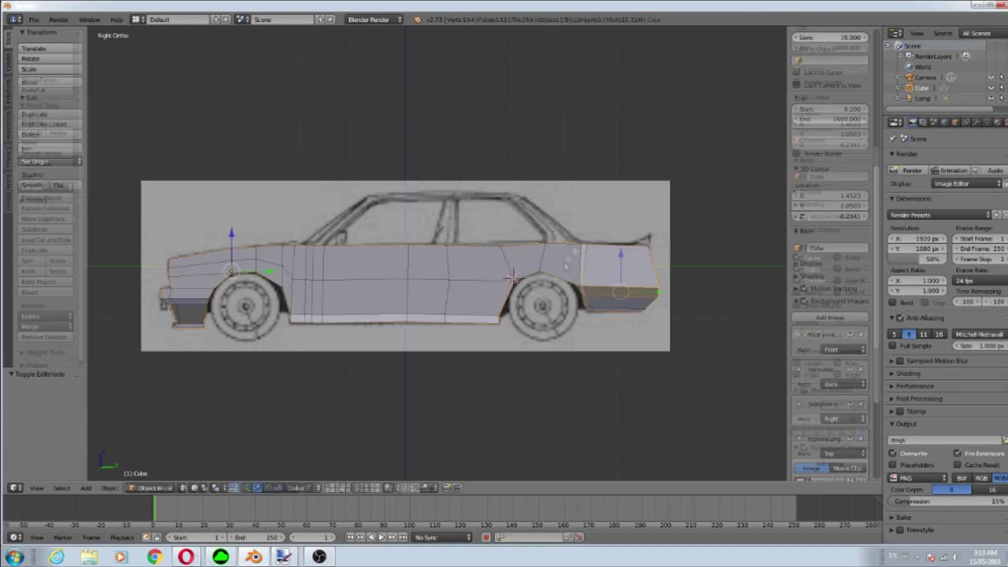
- Move and scale the roof edge along Y, then extrude the roof face forward
{"action": "key", "text": "Tab"}
{"action": "key", "text": "g"}
{"action": "key", "text": "y"}
{"action": "left_click", "coordinate": [574, 191]}
{"action": "key", "text": "s"}
{"action": "left_click", "coordinate": [534, 181]}
{"action": "key", "text": "e"}
{"action": "left_click", "coordinate": [442, 181]}
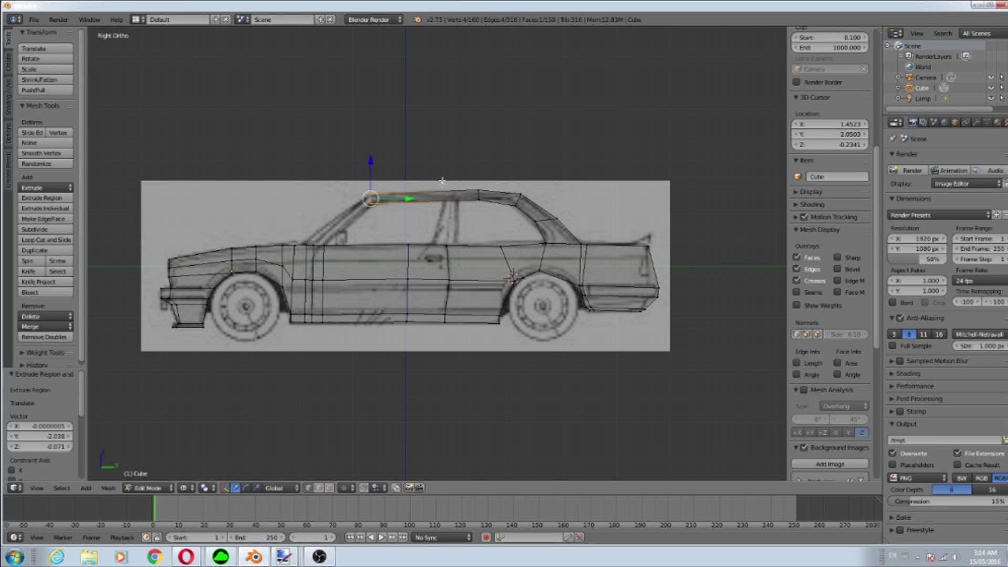
- Add a vertical loop cut on the window pillar and scale it along Y
{"action": "left_click", "coordinate": [433, 245]}
{"action": "key", "text": "ctrl+r"}
{"action": "left_click", "coordinate": [481, 212]}
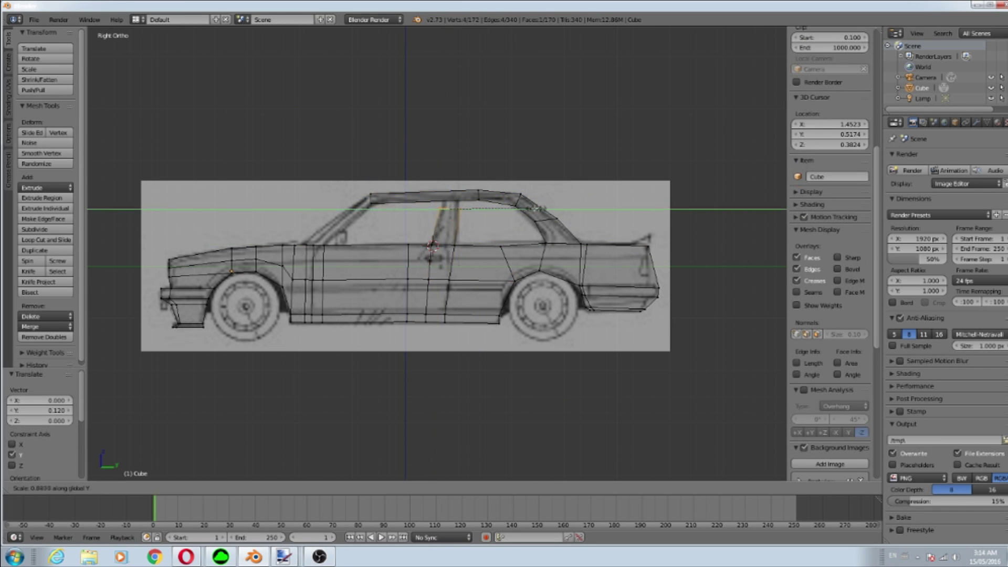
{"action": "left_click", "coordinate": [536, 209]}
- Review the body from the front view, then resume editing in the right side view
{"action": "key", "text": "Tab"}
{"action": "middle_click_drag", "start_coordinate": [536, 209], "coordinate": [713, 204]}
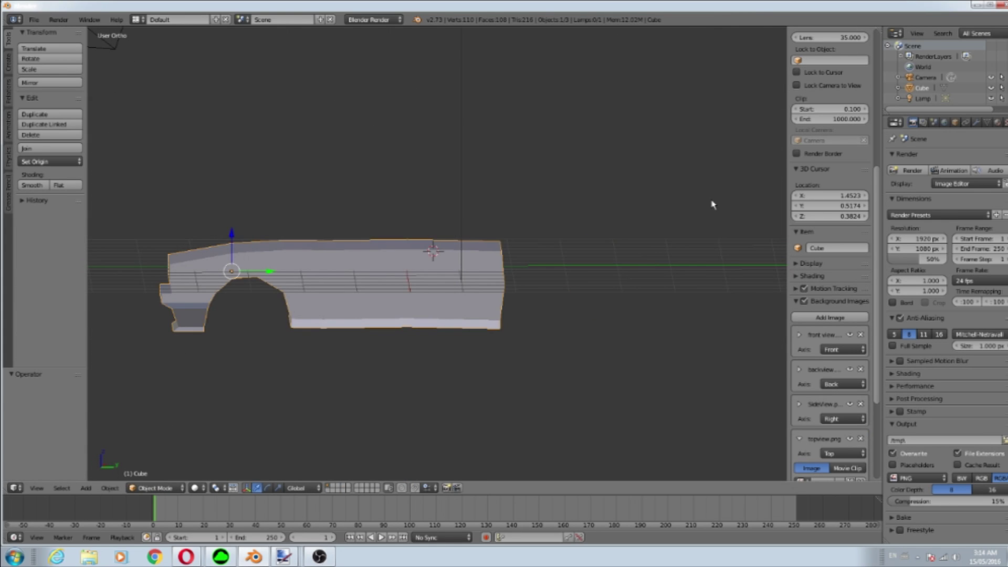
{"action": "key", "text": "KP_1"}
{"action": "key", "text": "KP_3"}
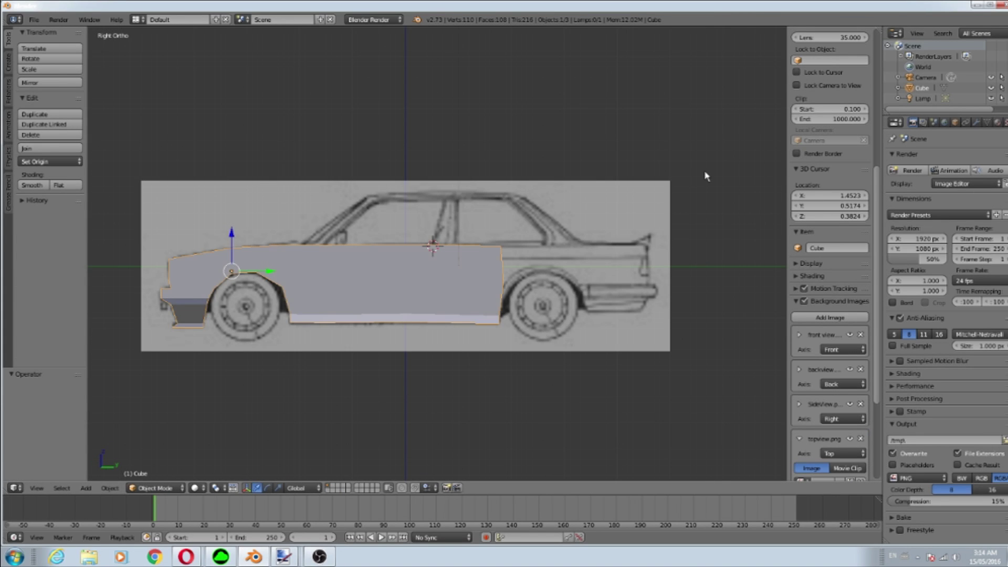
{"action": "key", "text": "Tab"}
{"action": "scroll", "coordinate": [627, 290], "scroll_direction": "up", "scroll_amount": 5}
{"action": "left_click", "coordinate": [658, 326]}
- Extrude and rotate the rear faces to build new edges over the rear wheel arch
{"action": "key", "text": "e"}
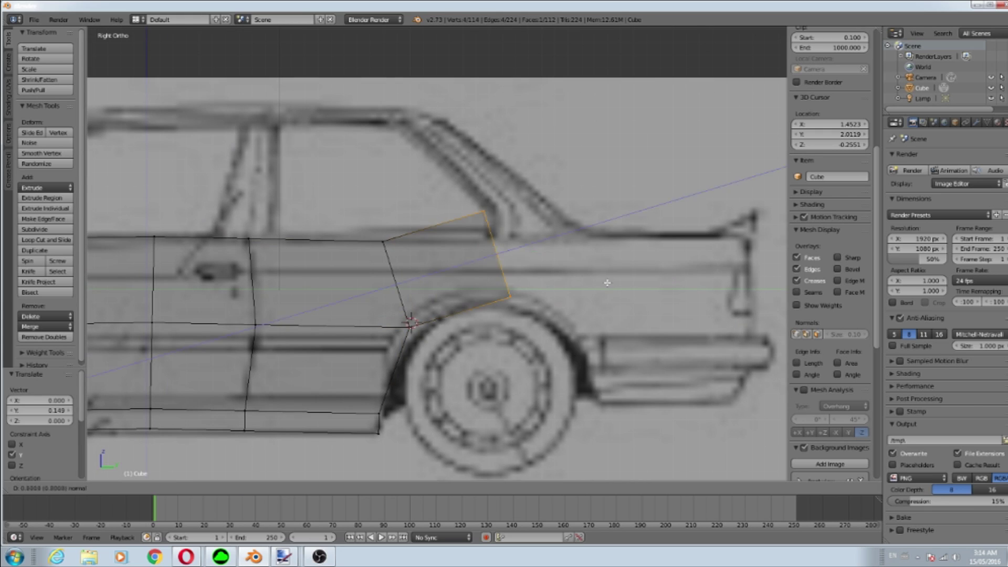
{"action": "key", "text": "r"}
{"action": "key", "text": "x"}
{"action": "left_click", "coordinate": [488, 180]}
{"action": "key", "text": "e"}
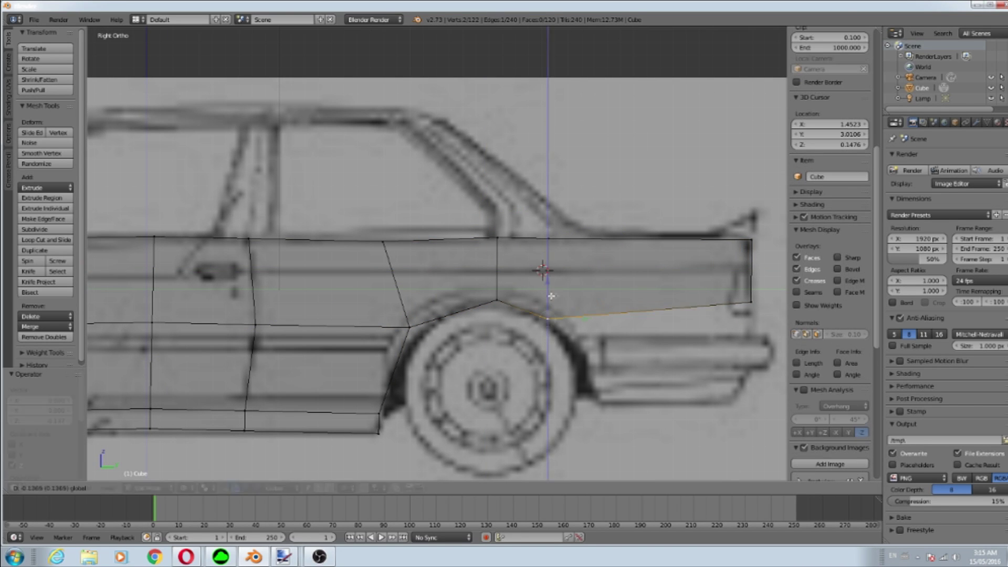
{"action": "left_click", "coordinate": [597, 333]}
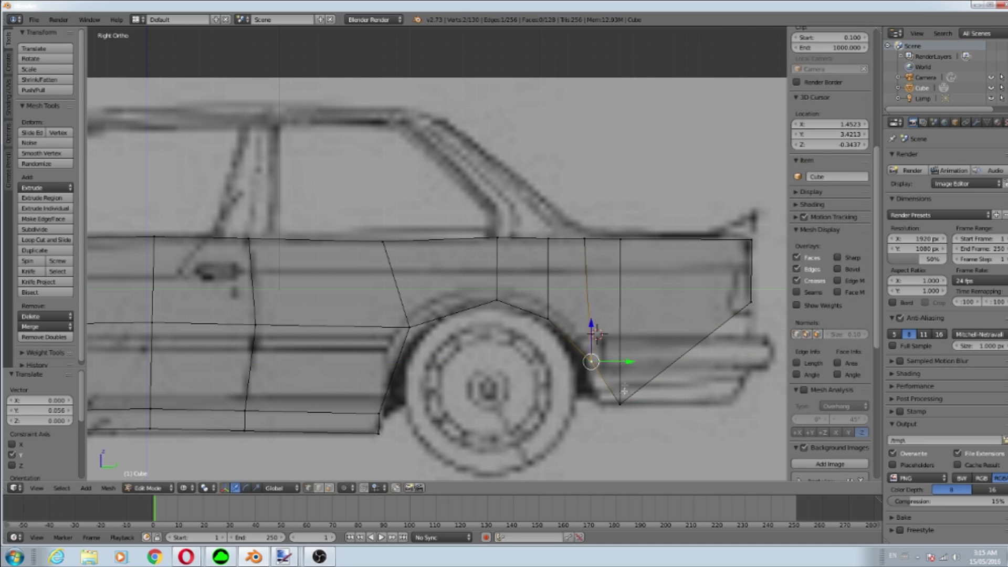
- Slide edges and loop-cut at the tail, selecting the rear edge and face
{"action": "left_click", "coordinate": [700, 391]}
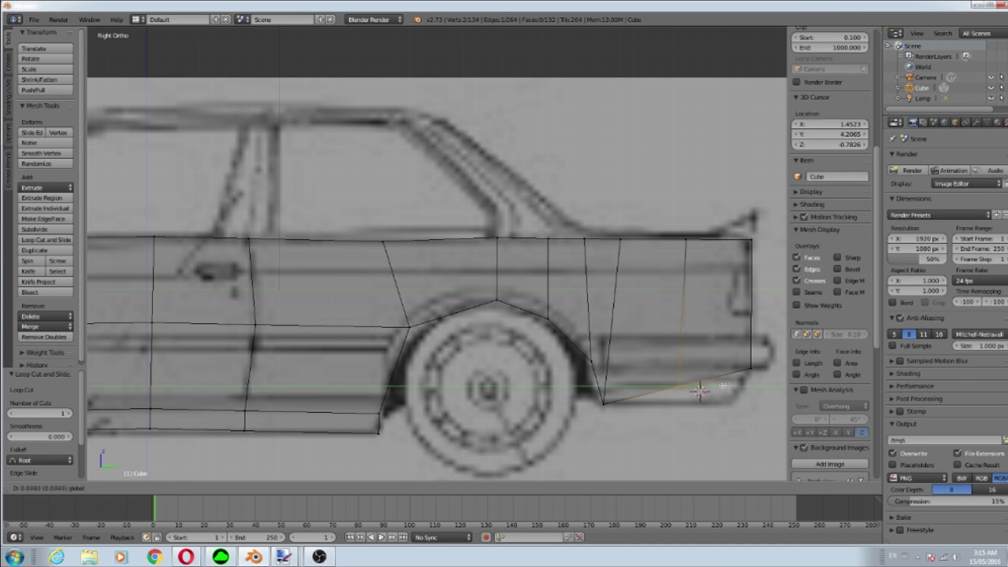
{"action": "left_click", "coordinate": [751, 318]}
{"action": "right_click", "coordinate": [750, 320]}
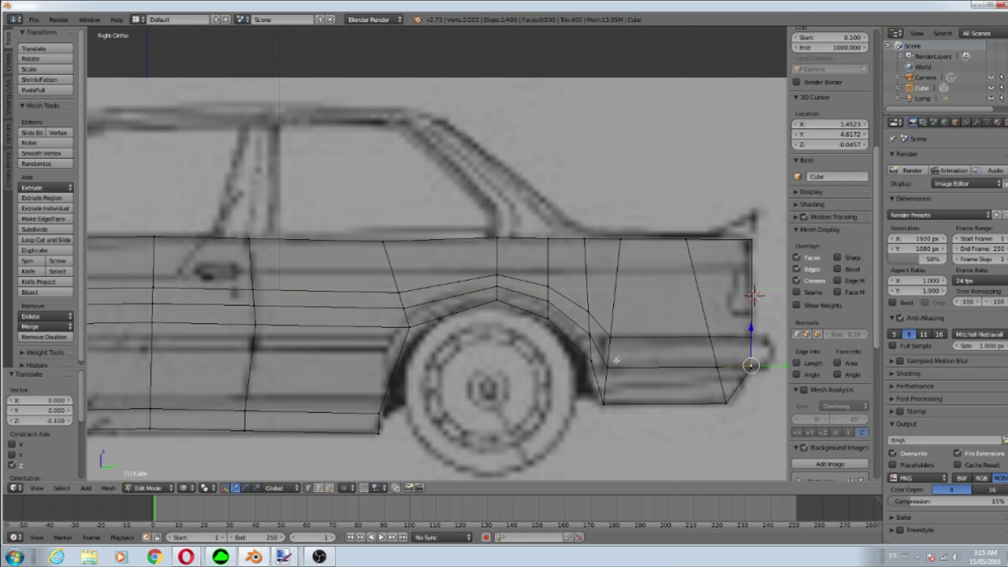
{"action": "right_click", "coordinate": [743, 346]}
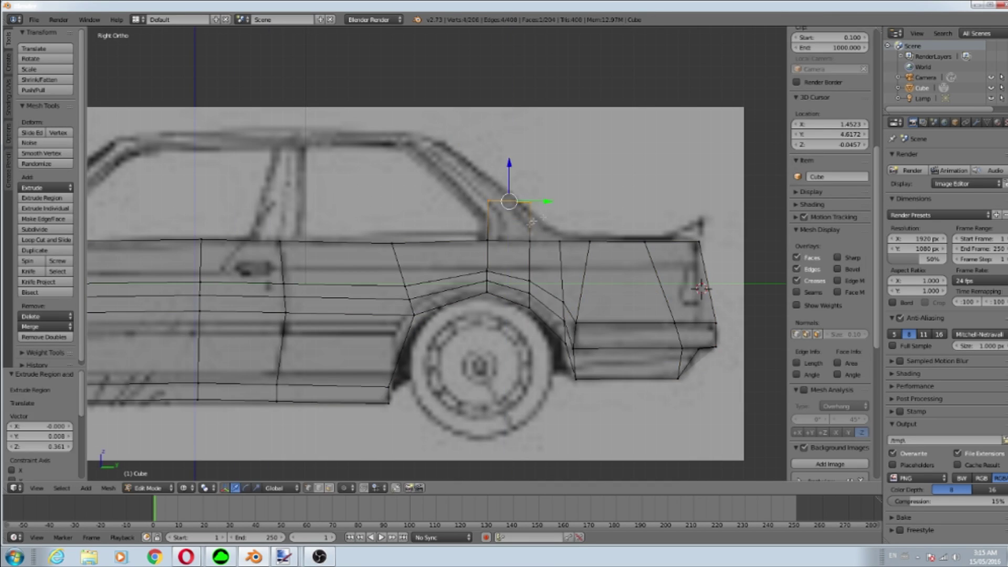
- Shift vertices along Y and extrude the windscreen pillar vertically along the blueprint
{"action": "left_click_drag", "start_coordinate": [547, 201], "coordinate": [565, 196]}
{"action": "left_click", "coordinate": [565, 196]}
{"action": "key", "text": "e"}
{"action": "key", "text": "z"}
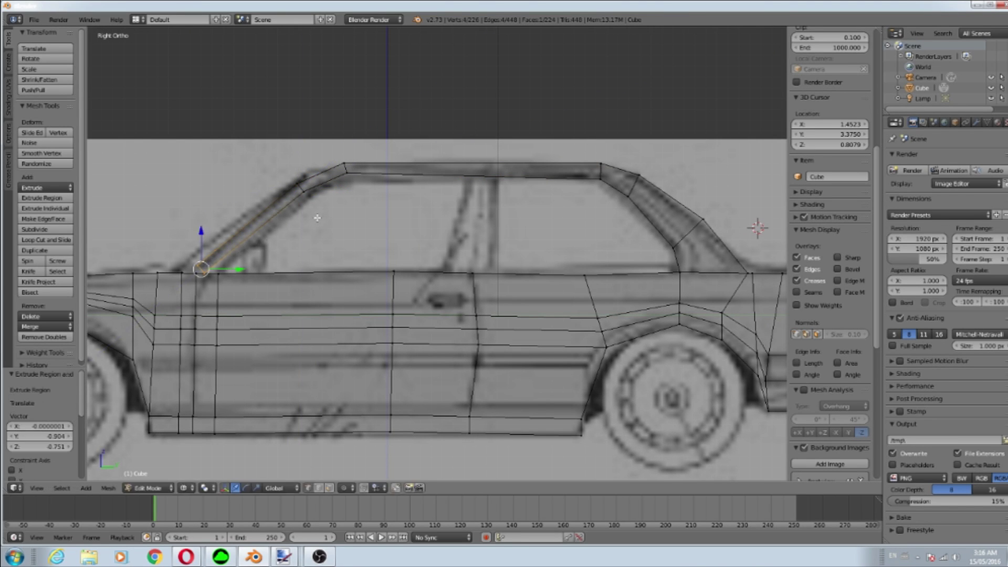
{"action": "scroll", "coordinate": [207, 239], "scroll_direction": "up", "scroll_amount": 4}
{"action": "scroll", "coordinate": [337, 207], "scroll_direction": "up", "scroll_amount": 4}
{"action": "key", "text": "g"}
{"action": "key", "text": "y"}
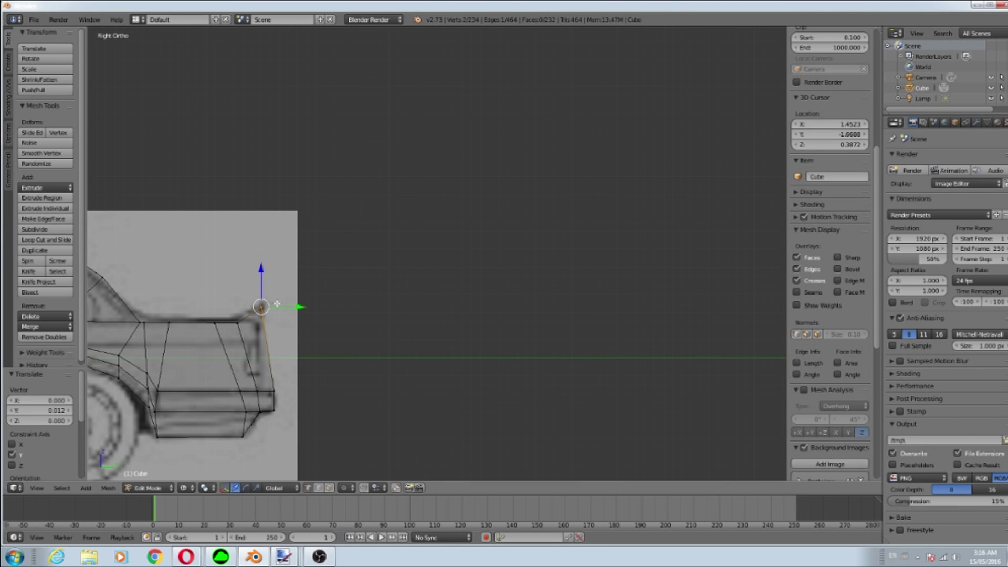
- Extrude the rear corner vertex along Y into a trunk lip and leave Edit Mode
{"action": "key", "text": "e"}
{"action": "key", "text": "y"}
{"action": "left_click", "coordinate": [265, 304]}
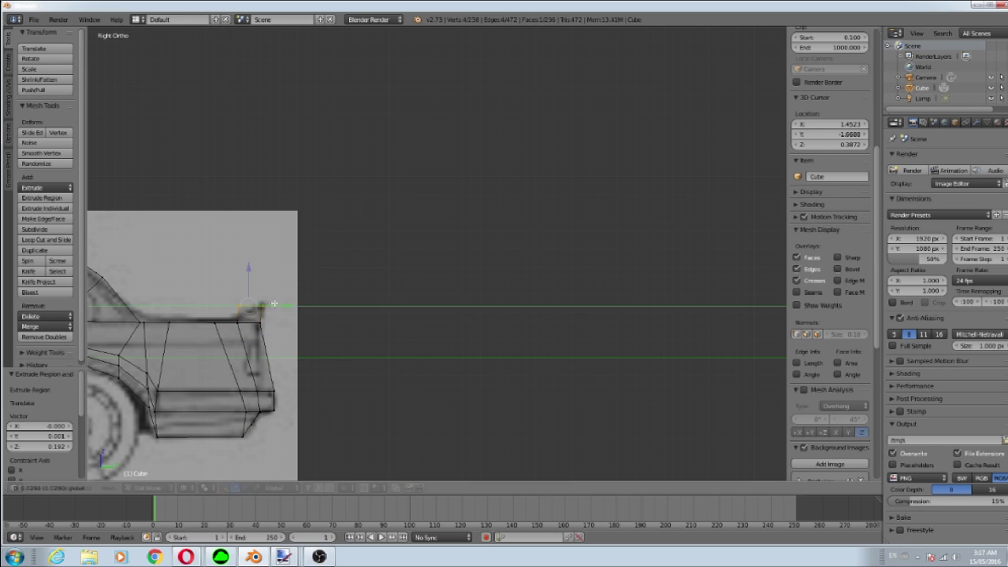
{"action": "scroll", "coordinate": [624, 323], "scroll_direction": "up", "scroll_amount": 4}
{"action": "key", "text": "Tab"}
{"action": "middle_click_drag", "start_coordinate": [409, 416], "coordinate": [570, 356]}
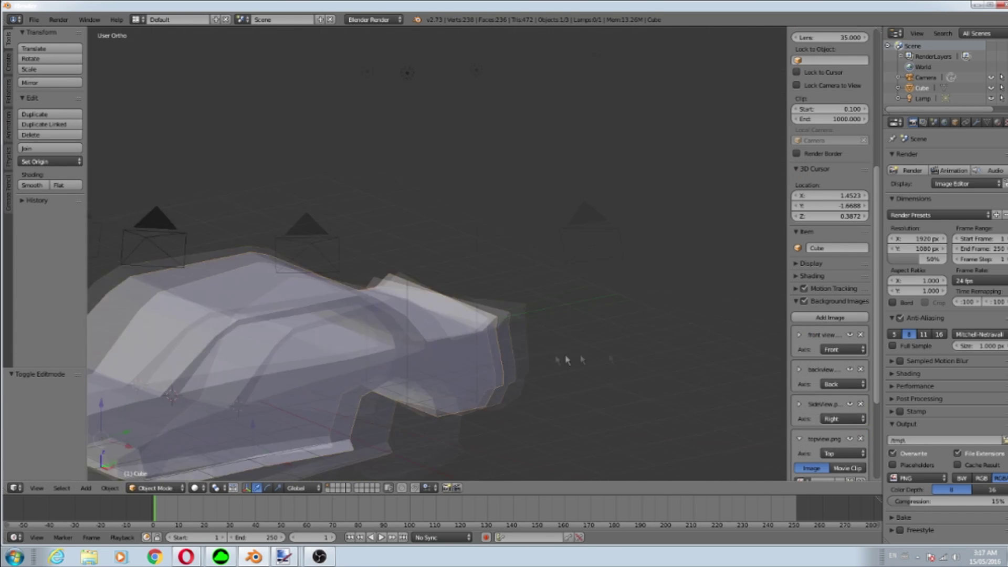
- Scale the 12-sided cylinder to 0.570 over the front wheel and select its outer end face
{"action": "scroll", "coordinate": [589, 349], "scroll_direction": "down", "scroll_amount": 5}
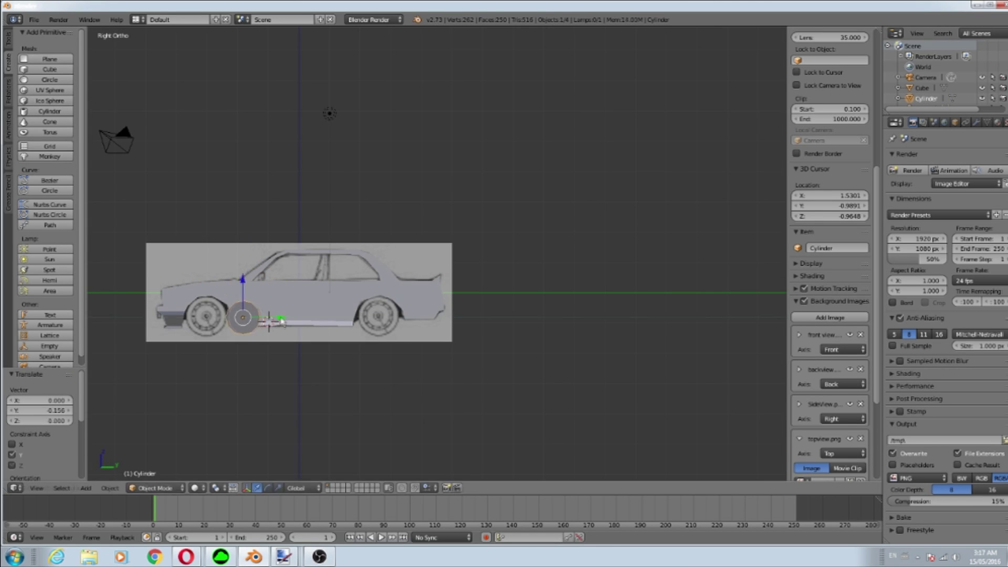
{"action": "scroll", "coordinate": [286, 317], "scroll_direction": "up", "scroll_amount": 5}
{"action": "key", "text": "s"}
{"action": "key", "text": "Tab"}
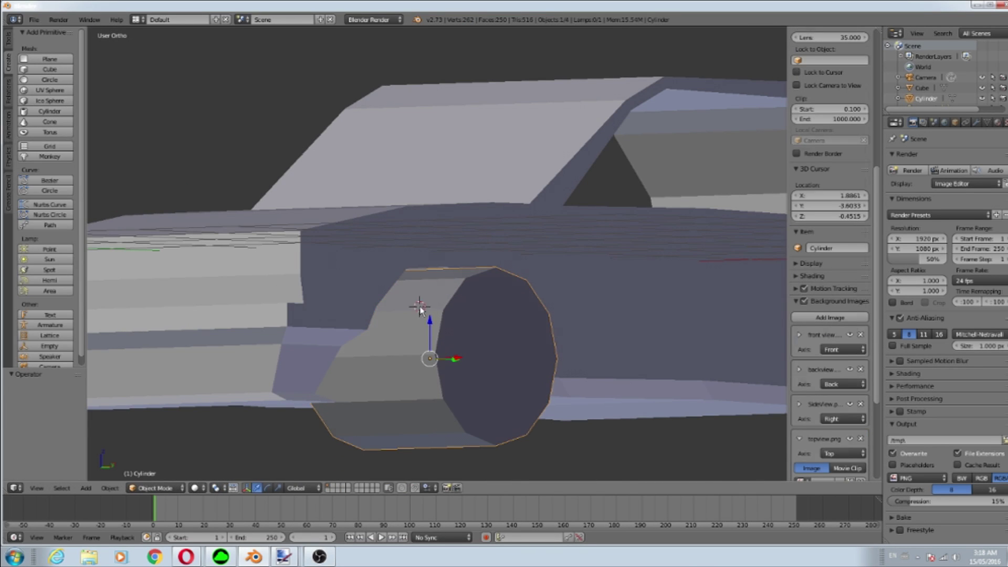
{"action": "key", "text": "ctrl+z"}
{"action": "key", "text": "ctrl+z"}
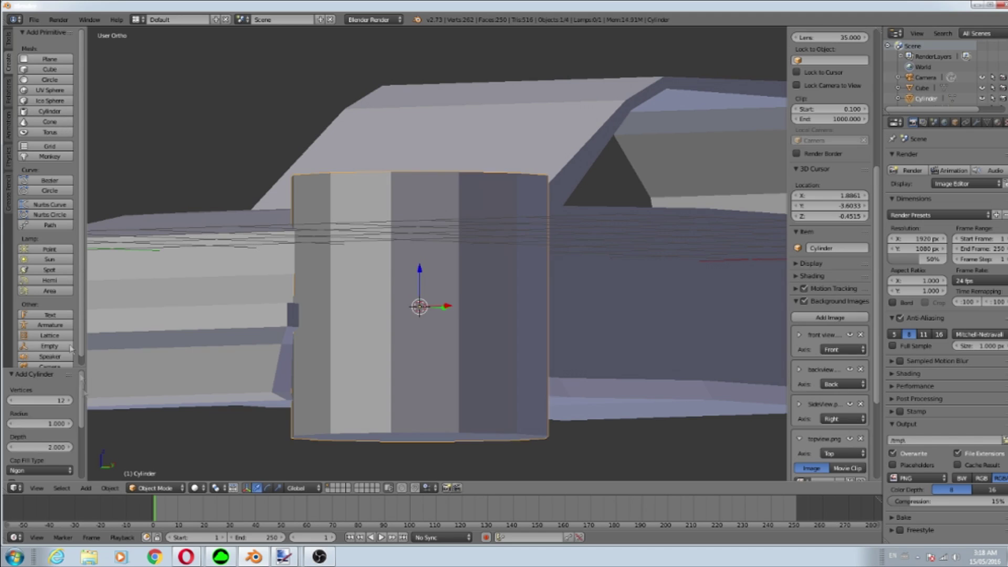
{"action": "scroll", "coordinate": [481, 255], "scroll_direction": "down", "scroll_amount": 5}
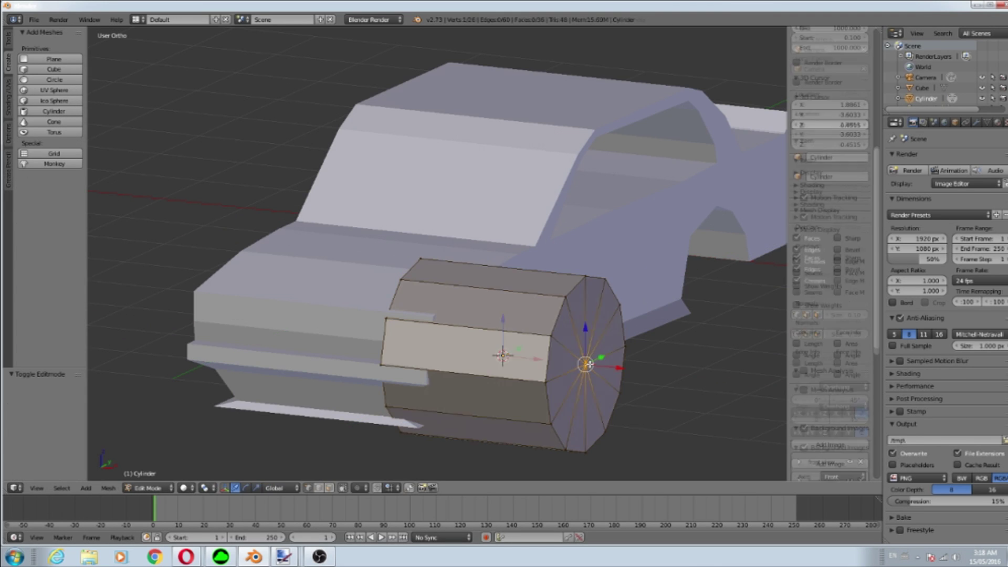
{"action": "key", "text": "ctrl+KP_Add"}
- Subdivide the wheel's end face and check the resized wheel in 3D
{"action": "key", "text": "w"}
{"action": "left_click", "coordinate": [585, 322]}
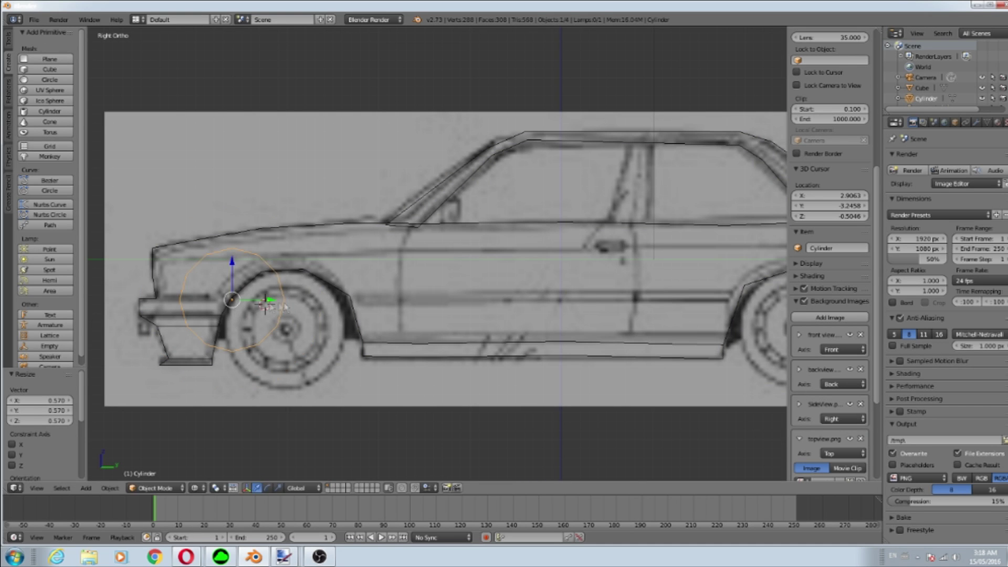
{"action": "left_click", "coordinate": [362, 292]}
{"action": "scroll", "coordinate": [341, 305], "scroll_direction": "up", "scroll_amount": 3}
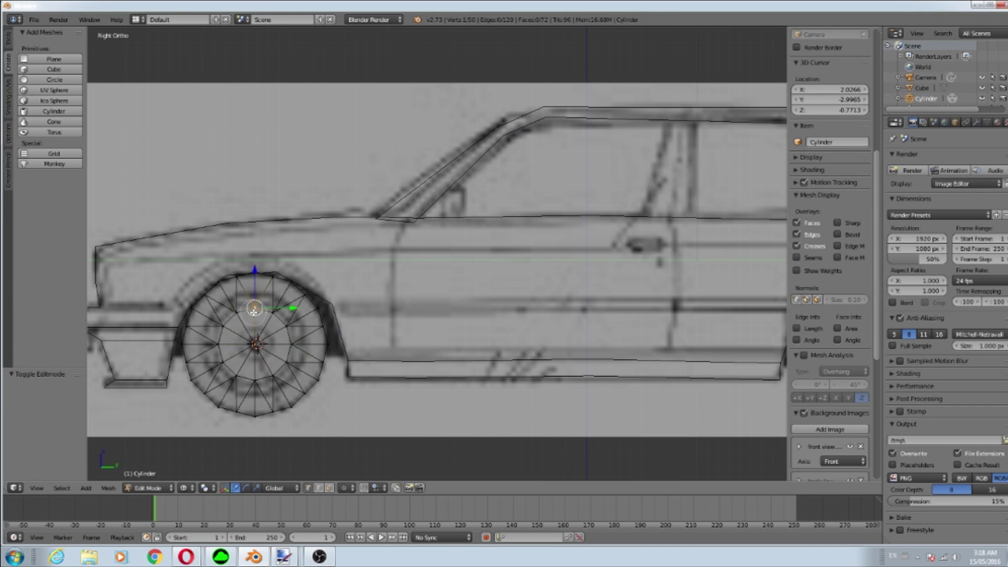
{"action": "key", "text": "Tab"}
{"action": "middle_click_drag", "start_coordinate": [325, 315], "coordinate": [347, 322]}
{"action": "key", "text": "KP_3"}
- Scale the selected end faces into an inset hub ring
{"action": "key", "text": "Tab"}
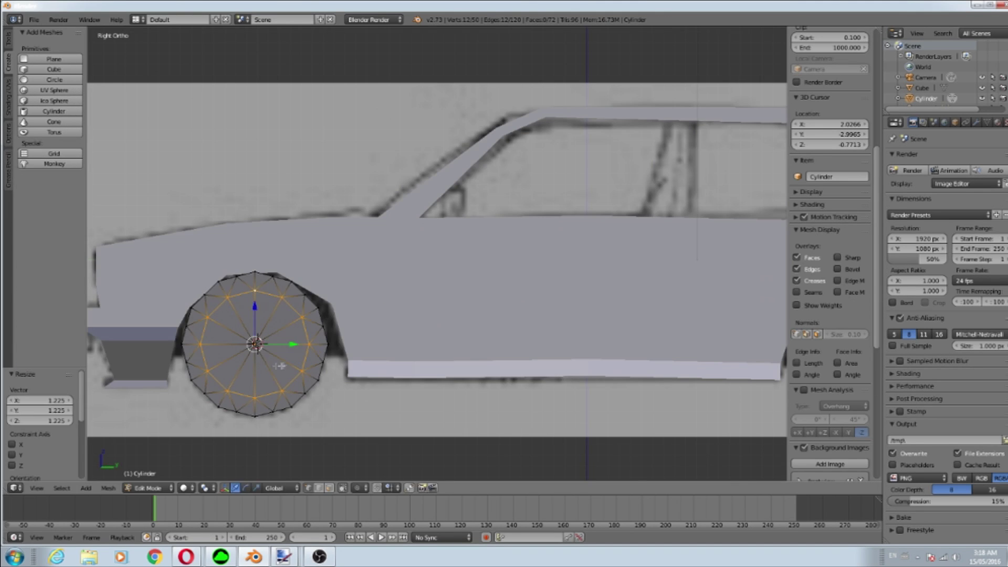
{"action": "key", "text": "s"}
{"action": "left_click", "coordinate": [997, 122]}
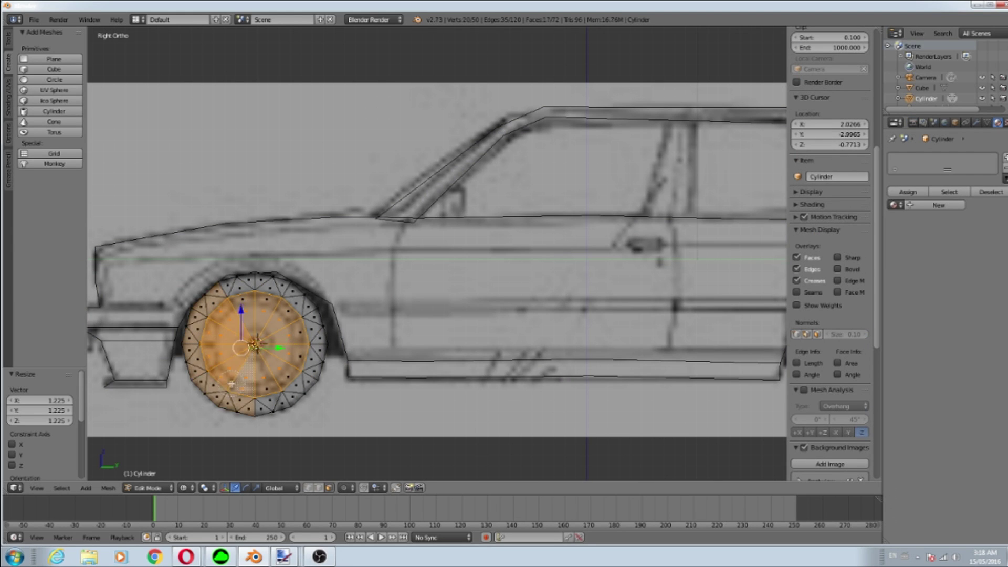
{"action": "key", "text": "ctrl+z"}
{"action": "key", "text": "ctrl+z"}
{"action": "key", "text": "ctrl+shift+z"}
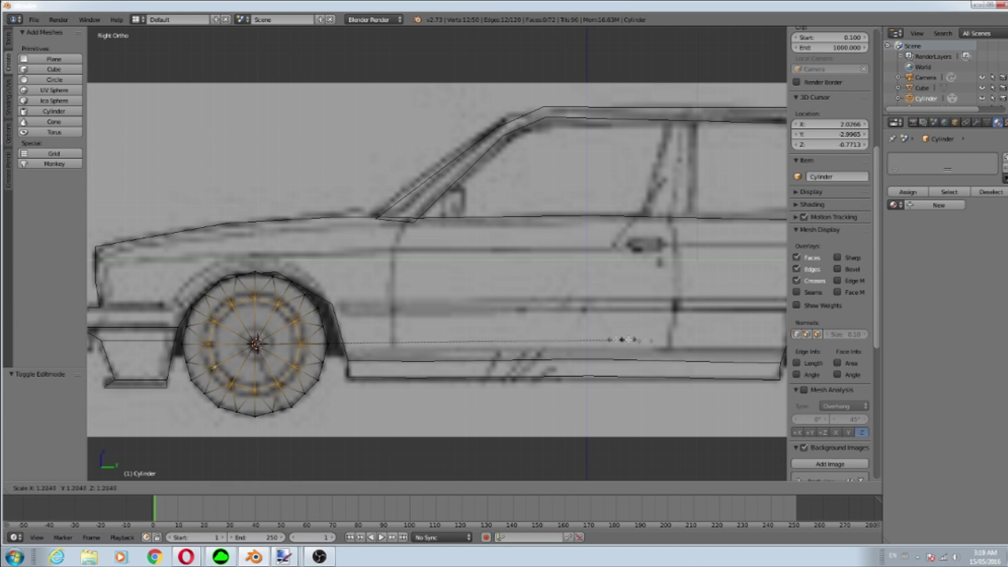
{"action": "left_click", "coordinate": [625, 340]}
{"action": "key", "text": "z"}
- Give the wheel a black diffuse material, then add and assign a second material slot
{"action": "left_click", "coordinate": [938, 204]}
{"action": "left_click", "coordinate": [913, 333]}
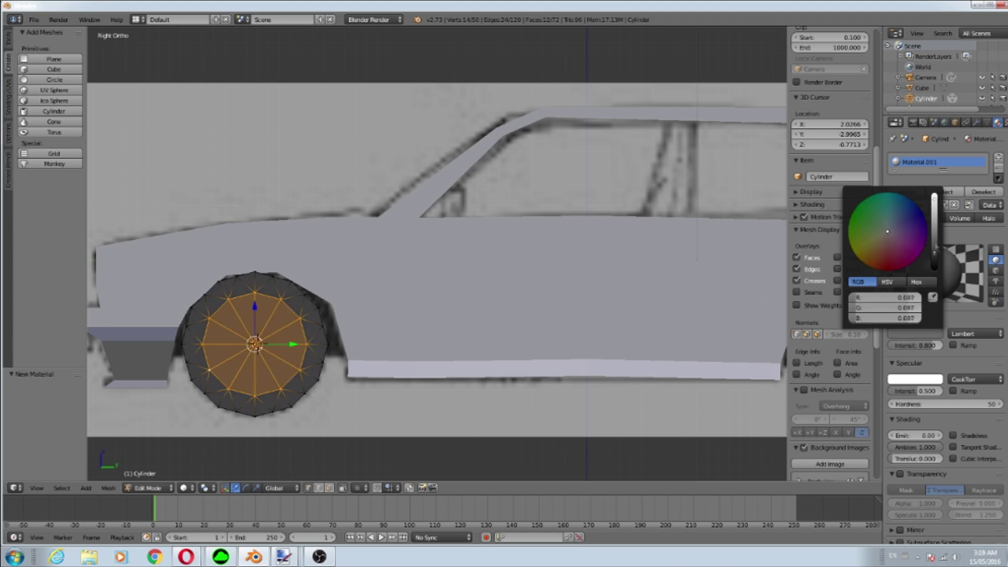
{"action": "left_click", "coordinate": [998, 156]}
{"action": "left_click", "coordinate": [924, 206]}
{"action": "left_click", "coordinate": [914, 335]}
{"action": "left_click", "coordinate": [906, 193]}
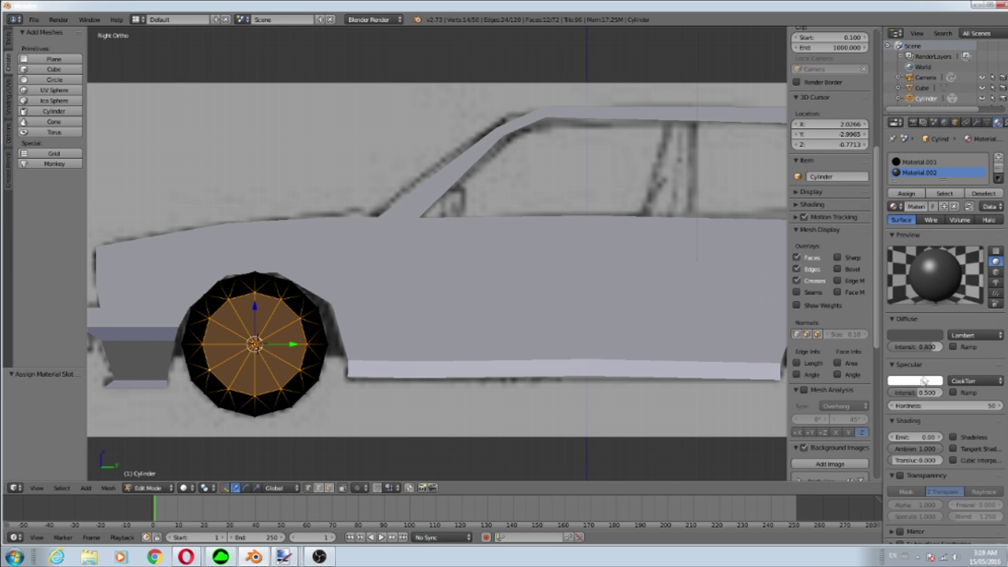
- Move the finished wheel sideways along the X axis to a corner of the car
{"action": "key", "text": "Tab"}
{"action": "middle_click_drag", "start_coordinate": [387, 304], "coordinate": [556, 331]}
{"action": "key", "text": "g"}
{"action": "key", "text": "x"}
{"action": "left_click", "coordinate": [571, 343]}
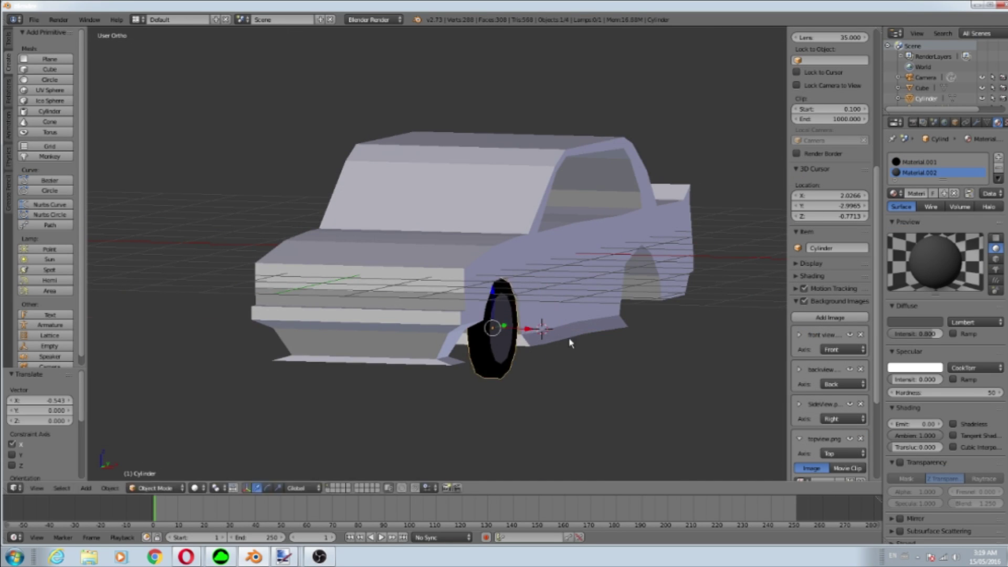
- Copy the wheel and place the pasted copy on the opposite side along X
{"action": "key", "text": "ctrl+c"}
{"action": "key", "text": "KP_1"}
{"action": "key", "text": "ctrl+v"}
{"action": "key", "text": "g"}
{"action": "key", "text": "x"}
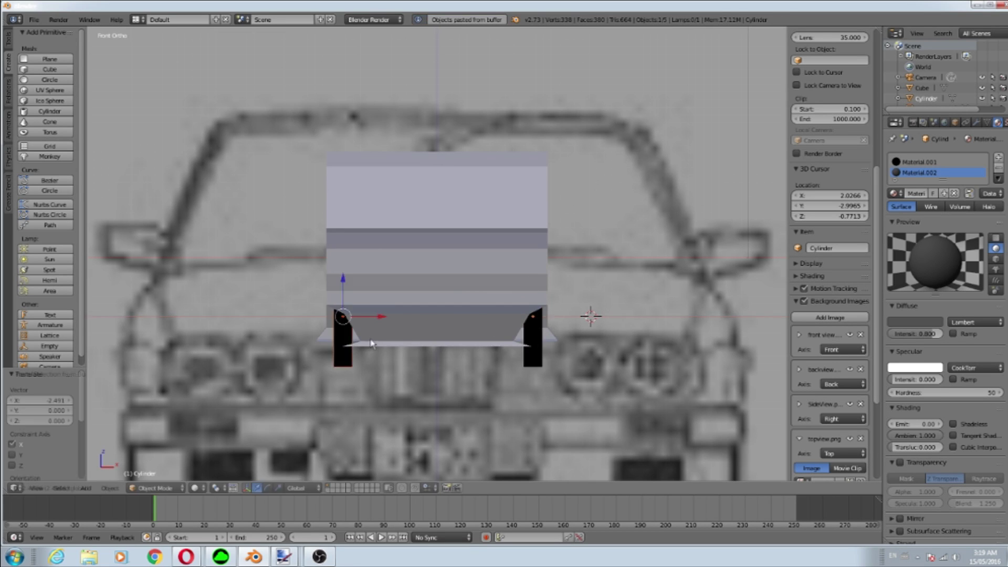
{"action": "left_click", "coordinate": [370, 344]}
{"action": "middle_click_drag", "start_coordinate": [370, 343], "coordinate": [134, 306]}
- Check all four wheels from the front view, cancelling and undoing the unwanted moves
{"action": "key", "text": "ctrl+z"}
{"action": "scroll", "coordinate": [462, 334], "scroll_direction": "down", "scroll_amount": 5}
{"action": "mouse_move", "coordinate": [597, 382]}
{"action": "middle_mouse_down"}
{"action": "mouse_move", "coordinate": [698, 337]}
{"action": "mouse_move", "coordinate": [513, 308]}
{"action": "middle_mouse_up"}
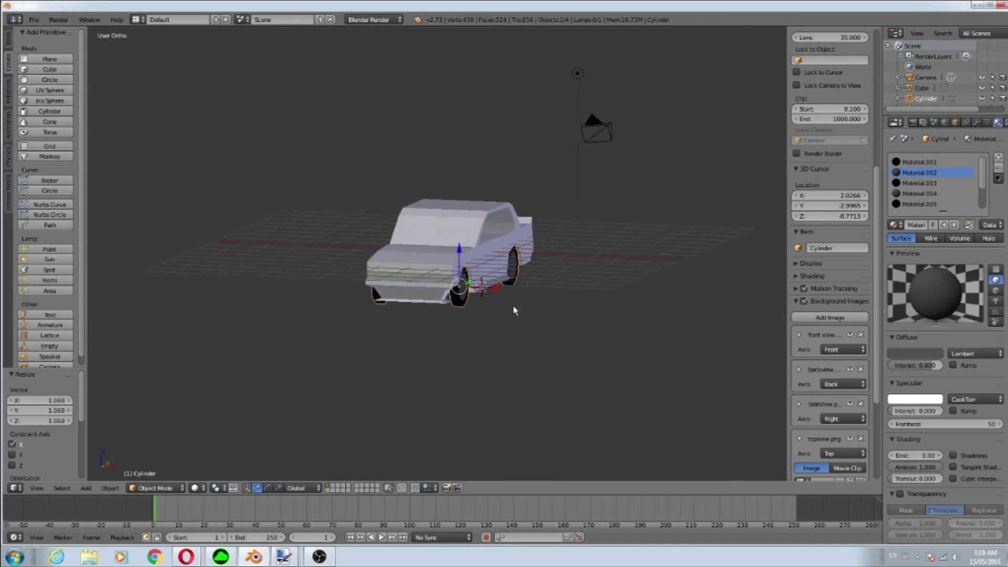
{"action": "key", "text": "KP_1"}
{"action": "key", "text": "g"}
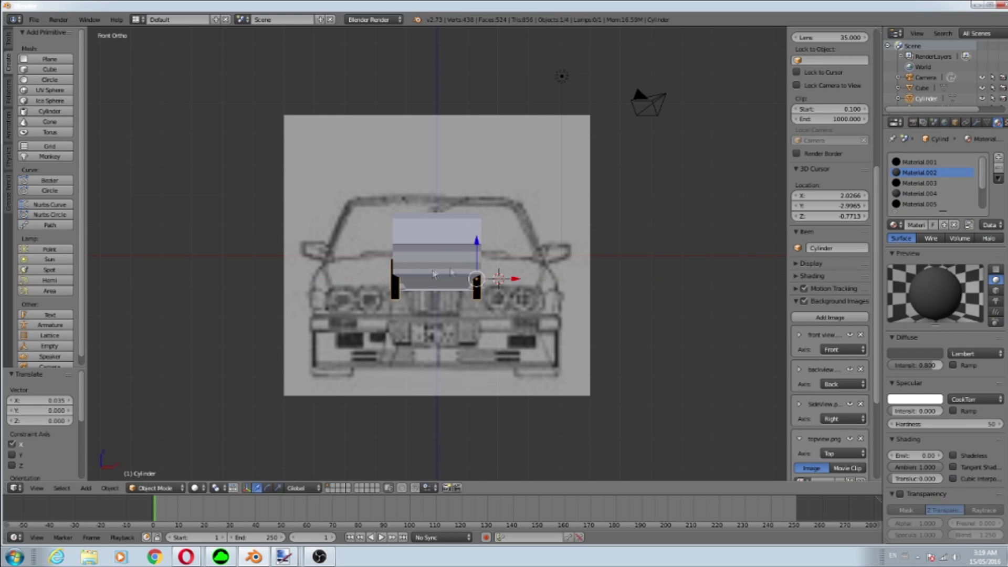
{"action": "key", "text": "Escape"}
{"action": "key", "text": "ctrl+z"}
{"action": "key", "text": "ctrl+z"}
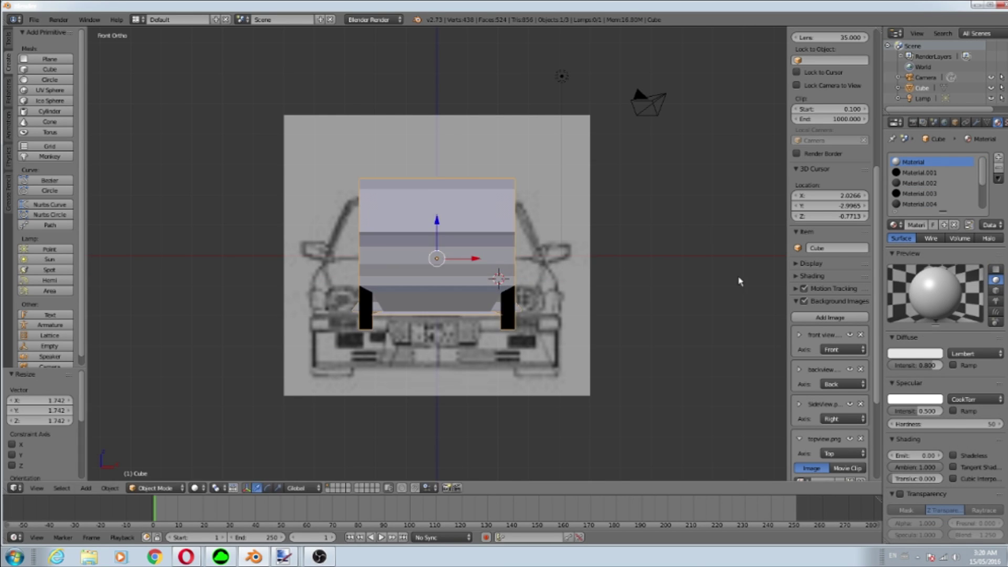
{"action": "key", "text": "ctrl+z"}
{"action": "key", "text": "ctrl+z"}
{"action": "key", "text": "ctrl+z"}
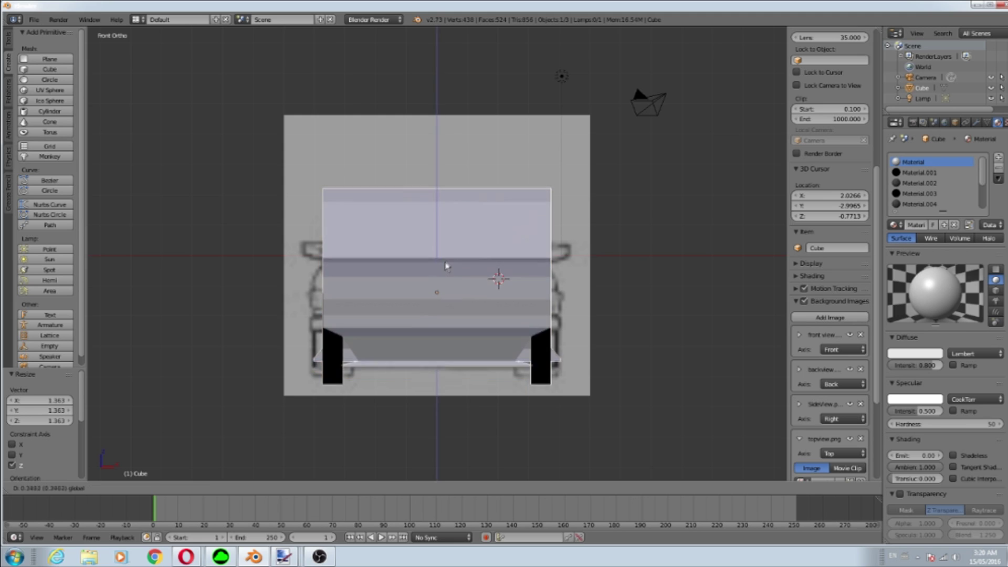
- Add a loop cut across the car body to refine its proportions
{"action": "middle_click_drag", "start_coordinate": [443, 267], "coordinate": [345, 301]}
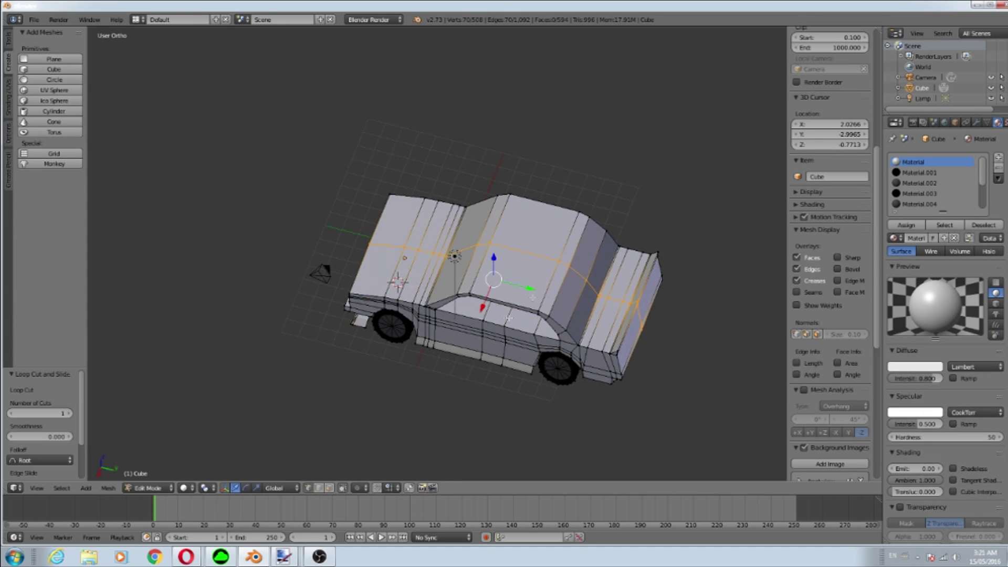
{"action": "key", "text": "ctrl+r"}
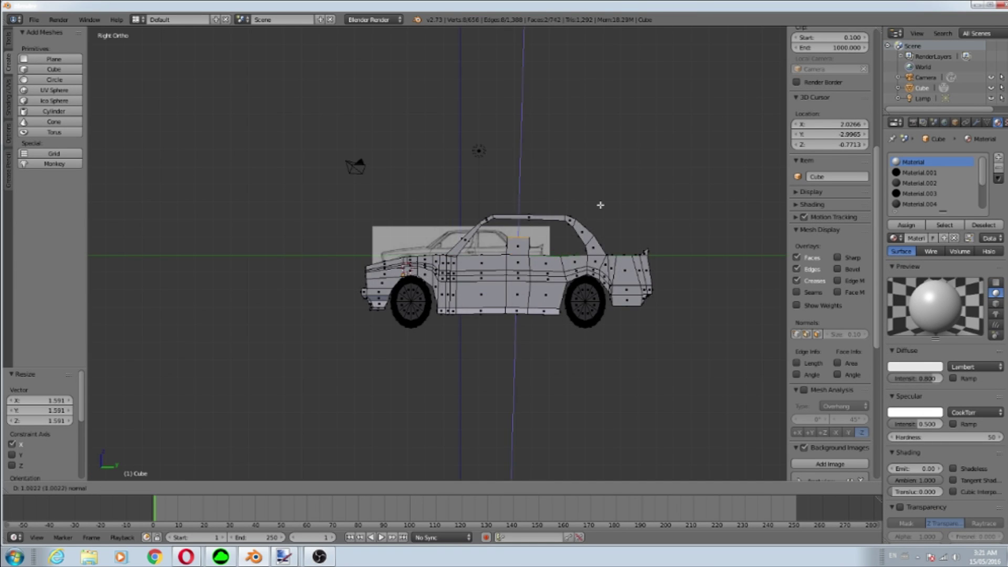
{"action": "right_click", "coordinate": [617, 221]}
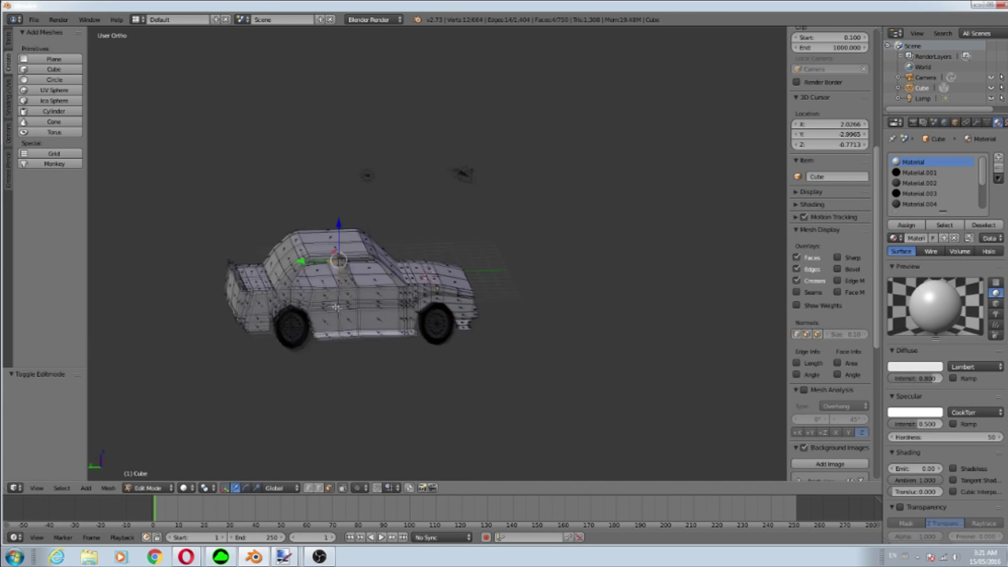
- Select the front corner light faces and review the red body in solid shading
{"action": "right_click", "coordinate": [315, 262], "text": "shift"}
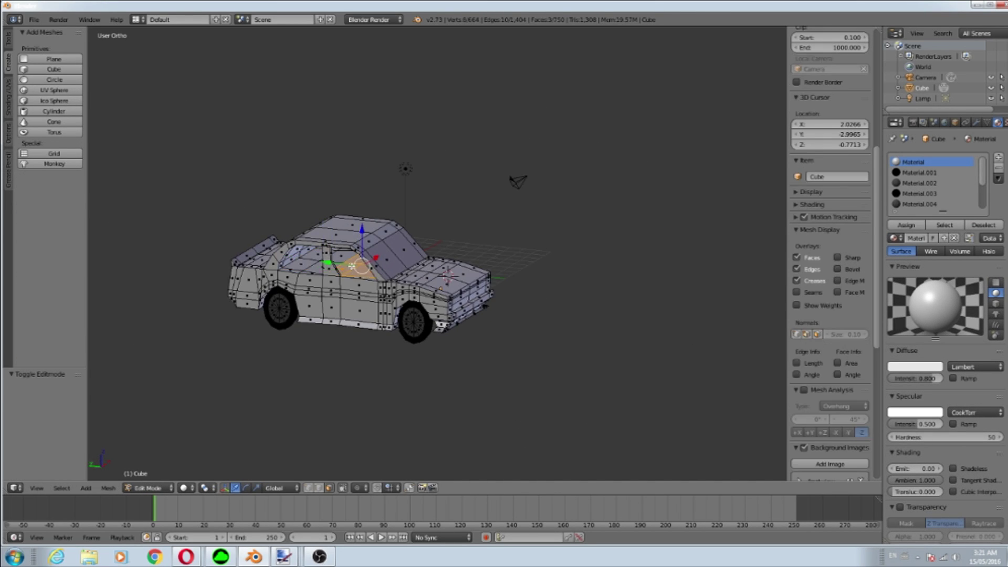
{"action": "middle_click_drag", "start_coordinate": [336, 270], "coordinate": [369, 271]}
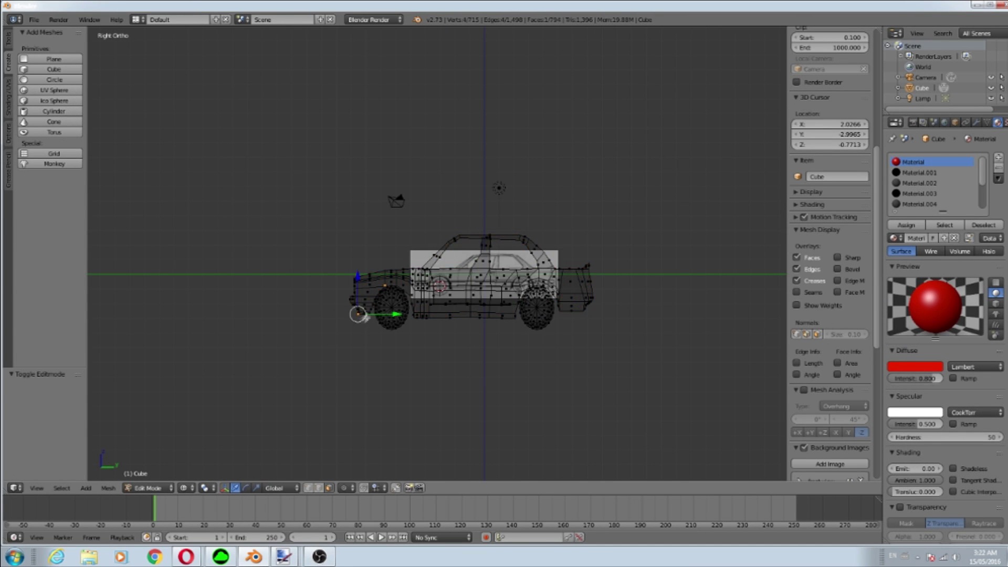
{"action": "scroll", "coordinate": [362, 319], "scroll_direction": "up", "scroll_amount": 5}
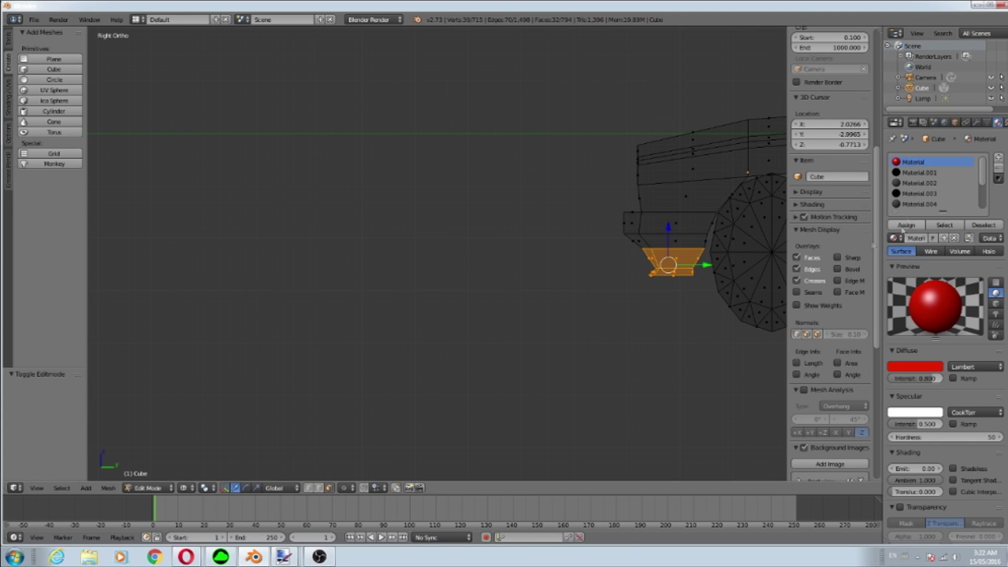
{"action": "key", "text": "z"}
{"action": "middle_click_drag", "start_coordinate": [466, 281], "coordinate": [420, 149]}
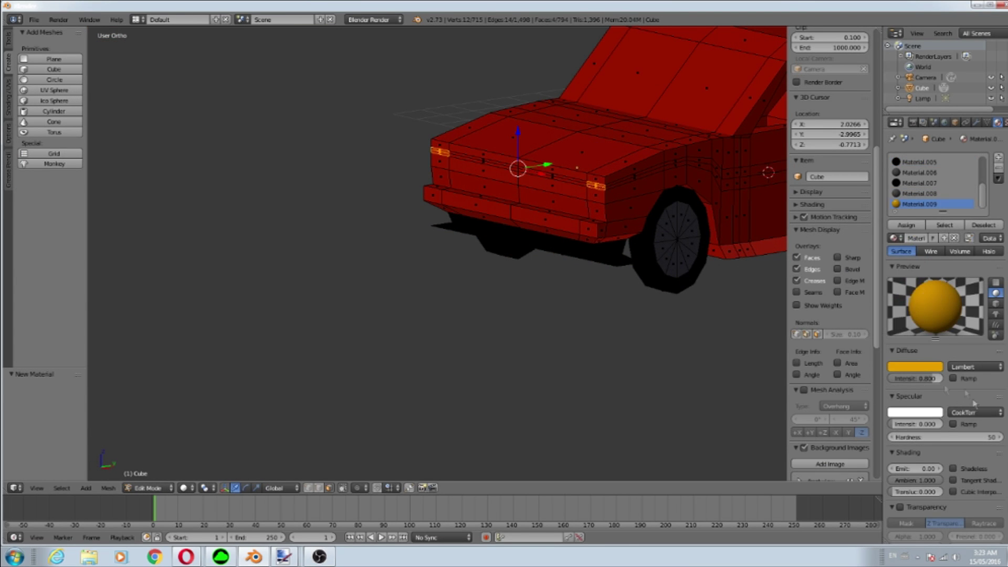
- Leave Edit Mode and inspect the coloured car from front and side angles
{"action": "key", "text": "Tab"}
{"action": "key", "text": "Tab"}
{"action": "scroll", "coordinate": [562, 265], "scroll_direction": "down", "scroll_amount": 5}
{"action": "middle_click_drag", "start_coordinate": [562, 266], "coordinate": [609, 223]}
{"action": "left_click", "coordinate": [630, 354]}
{"action": "middle_click_drag", "start_coordinate": [658, 196], "coordinate": [580, 288]}
{"action": "scroll", "coordinate": [499, 303], "scroll_direction": "up", "scroll_amount": 3}
{"action": "mouse_move", "coordinate": [499, 303]}
{"action": "middle_mouse_down"}
{"action": "mouse_move", "coordinate": [578, 236]}
{"action": "mouse_move", "coordinate": [681, 177]}
{"action": "middle_mouse_up"}
- Select the window faces and assign them a new pale cyan glass material
{"action": "right_click", "coordinate": [640, 168], "text": "shift"}
{"action": "right_click", "coordinate": [680, 177], "text": "shift"}
{"action": "left_click", "coordinate": [998, 156]}
{"action": "left_click", "coordinate": [923, 238]}
{"action": "left_click", "coordinate": [915, 366]}
{"action": "left_click", "coordinate": [893, 294]}
{"action": "scroll", "coordinate": [907, 432], "scroll_direction": "down", "scroll_amount": 2}
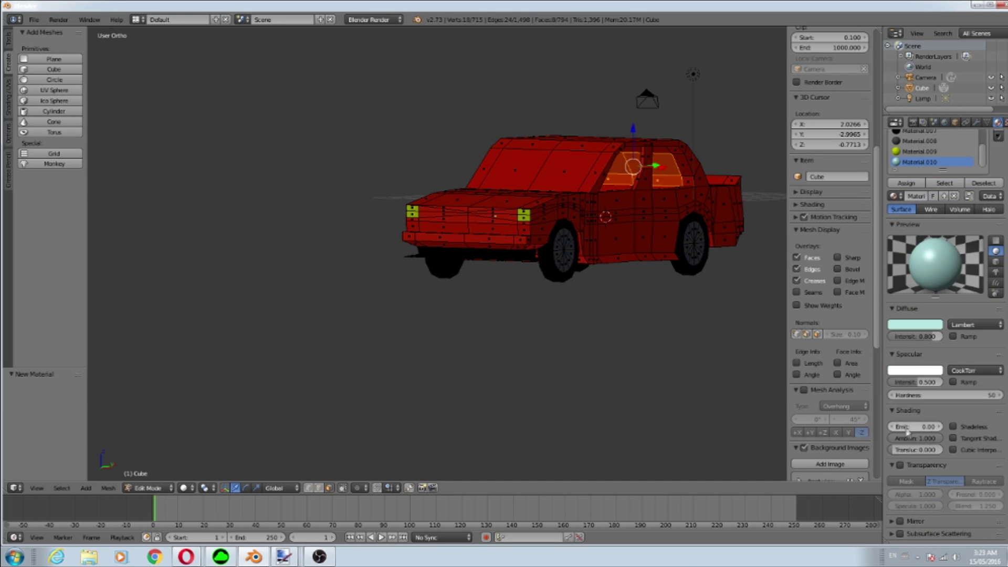
{"action": "scroll", "coordinate": [906, 431], "scroll_direction": "down", "scroll_amount": 2}
{"action": "key", "text": "Tab"}
{"action": "key", "text": "Tab"}
- Orbit to the car's rear and select the car body
{"action": "middle_click_drag", "start_coordinate": [630, 315], "coordinate": [499, 315]}
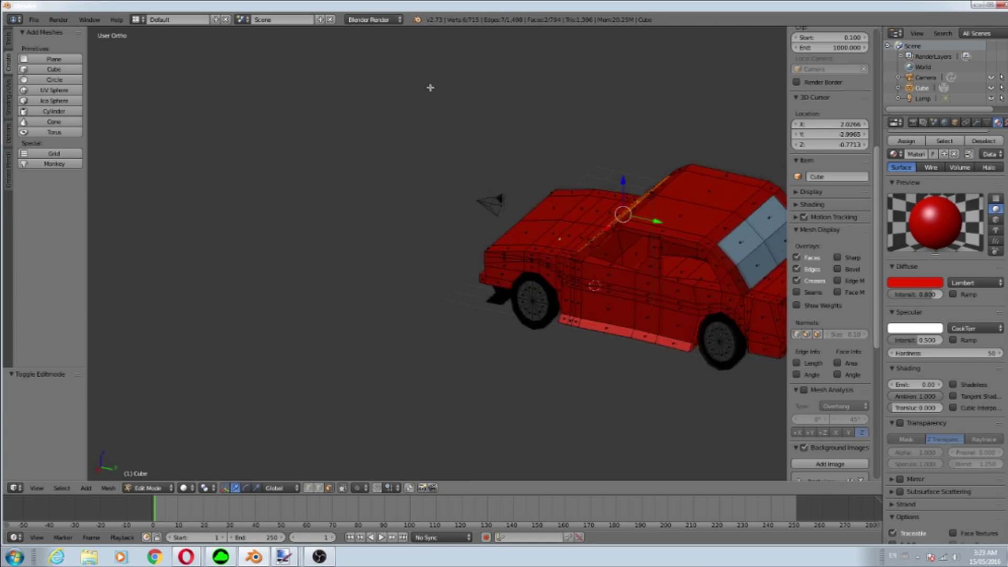
{"action": "scroll", "coordinate": [918, 225], "scroll_direction": "up", "scroll_amount": 3}
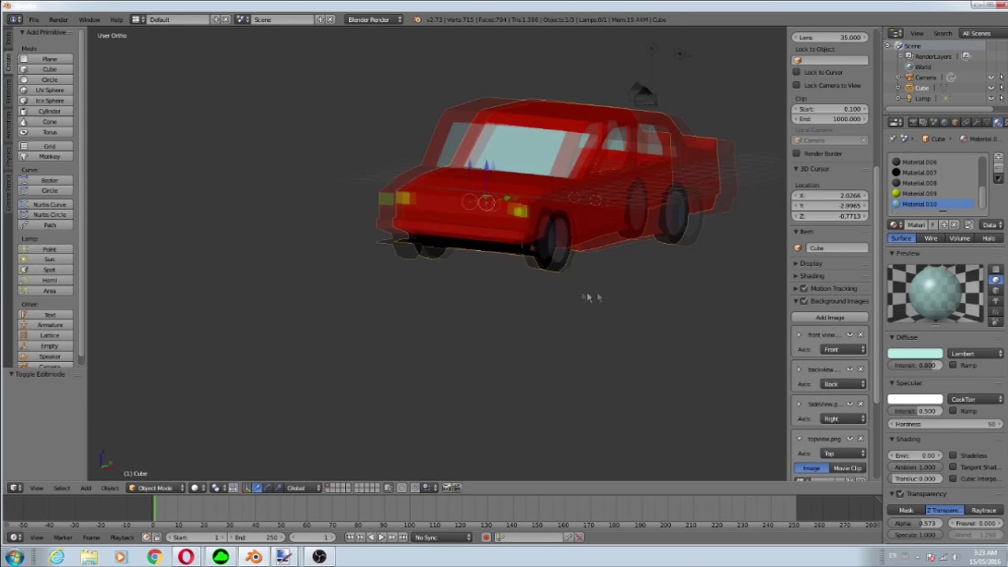
{"action": "middle_click_drag", "start_coordinate": [590, 294], "coordinate": [402, 191]}
{"action": "right_click", "coordinate": [401, 191], "text": "shift"}
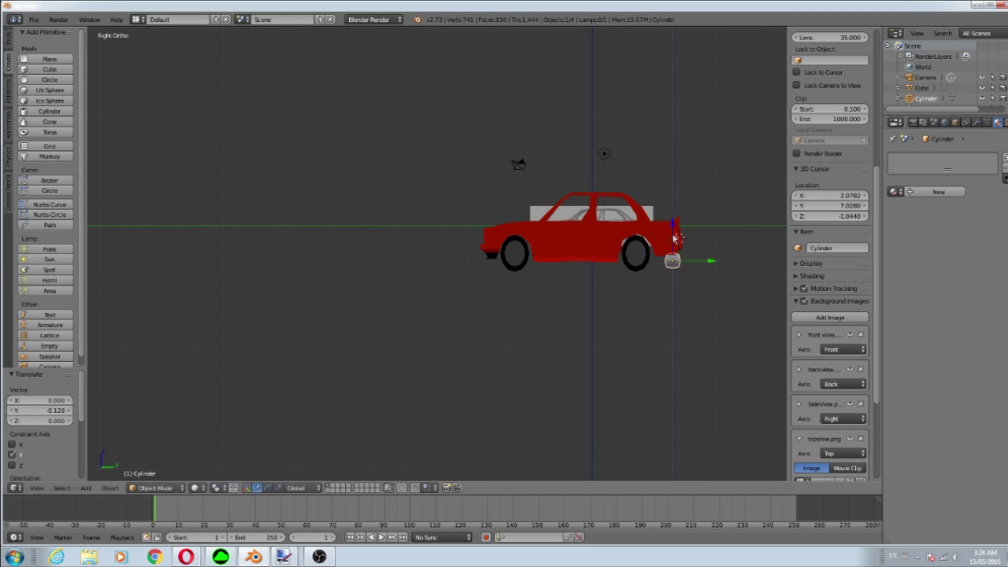
- Move the new cylinder vertically into place under the car's rear
{"action": "key", "text": "g"}
{"action": "key", "text": "z"}
{"action": "left_click", "coordinate": [641, 223]}
{"action": "key", "text": "KP_1"}
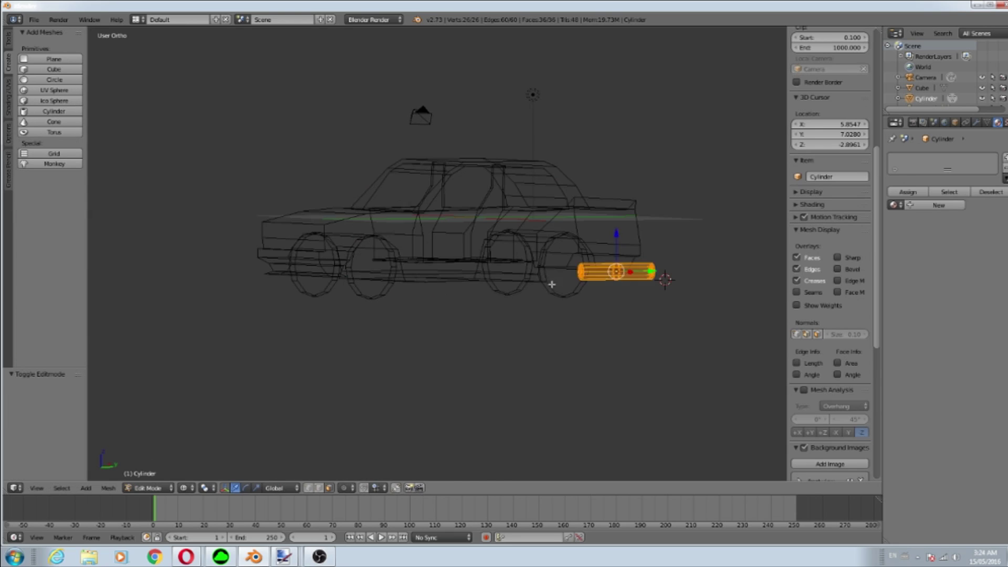
{"action": "left_click", "coordinate": [623, 276]}
{"action": "middle_click_drag", "start_coordinate": [623, 277], "coordinate": [599, 220]}
- Stretch the cylinder along Y into a long exhaust pipe and add the car body to the selection
{"action": "key", "text": "s"}
{"action": "key", "text": "y"}
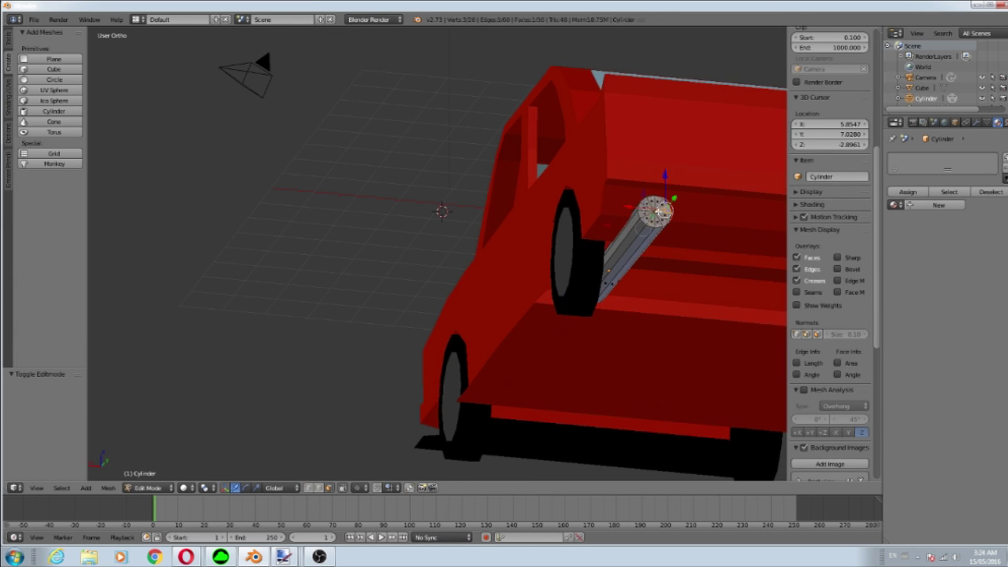
{"action": "key", "text": "Tab"}
{"action": "middle_click_drag", "start_coordinate": [488, 358], "coordinate": [237, 445]}
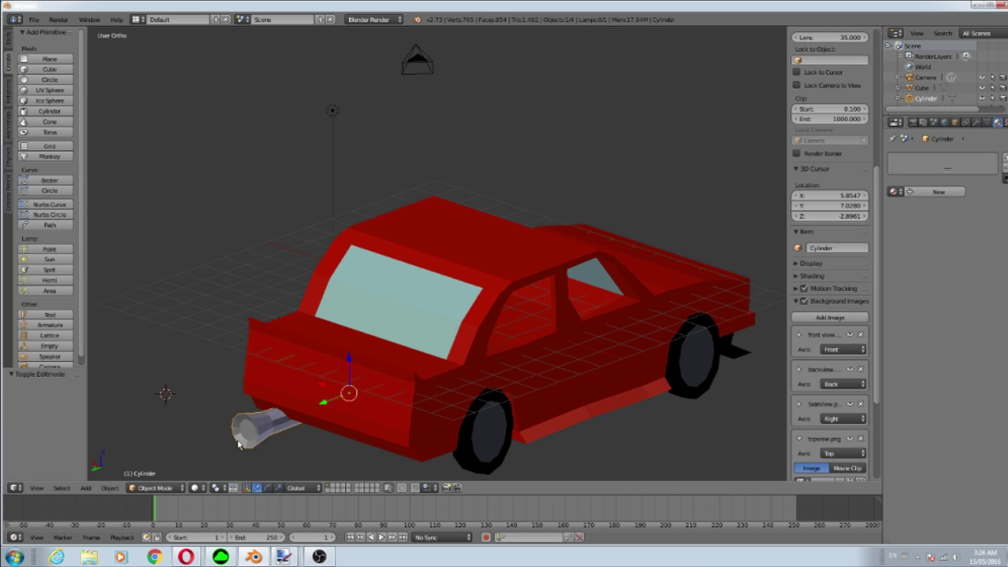
{"action": "key", "text": "KP_3"}
{"action": "right_click", "coordinate": [530, 284]}
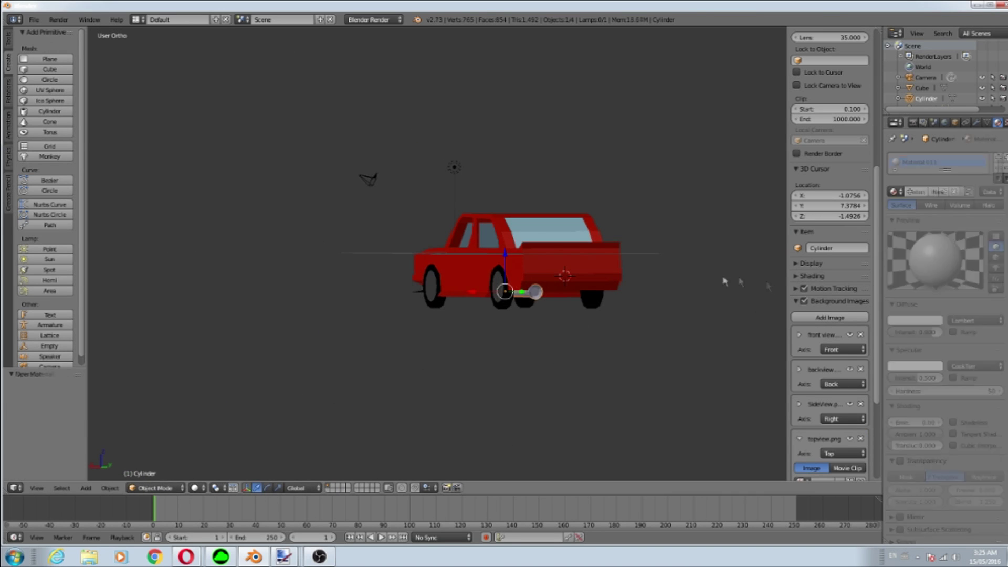
- Inspect the joined exhaust pipe in wireframe from the right side view
{"action": "key", "text": "Tab"}
{"action": "key", "text": "KP_3"}
{"action": "key", "text": "z"}
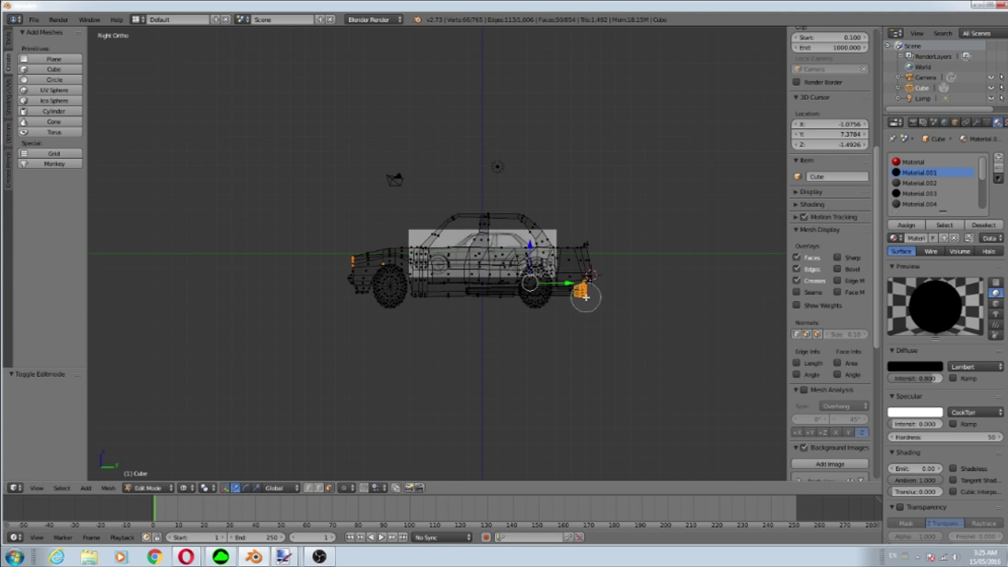
{"action": "scroll", "coordinate": [586, 297], "scroll_direction": "up", "scroll_amount": 5}
{"action": "scroll", "coordinate": [503, 447], "scroll_direction": "up", "scroll_amount": 5}
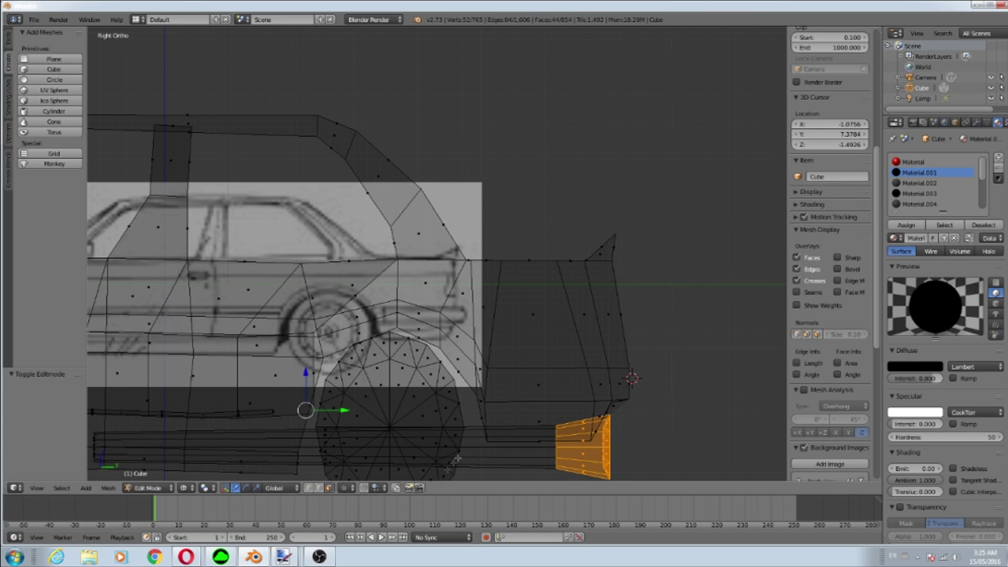
{"action": "scroll", "coordinate": [456, 459], "scroll_direction": "down", "scroll_amount": 5}
{"action": "key", "text": "z"}
{"action": "mouse_move", "coordinate": [456, 459]}
{"action": "middle_mouse_down"}
{"action": "mouse_move", "coordinate": [499, 430]}
{"action": "mouse_move", "coordinate": [527, 382]}
{"action": "mouse_move", "coordinate": [326, 263]}
{"action": "middle_mouse_up"}
{"action": "scroll", "coordinate": [498, 431], "scroll_direction": "up", "scroll_amount": 5}
{"action": "scroll", "coordinate": [527, 382], "scroll_direction": "down", "scroll_amount": 3}
{"action": "key", "text": "z"}
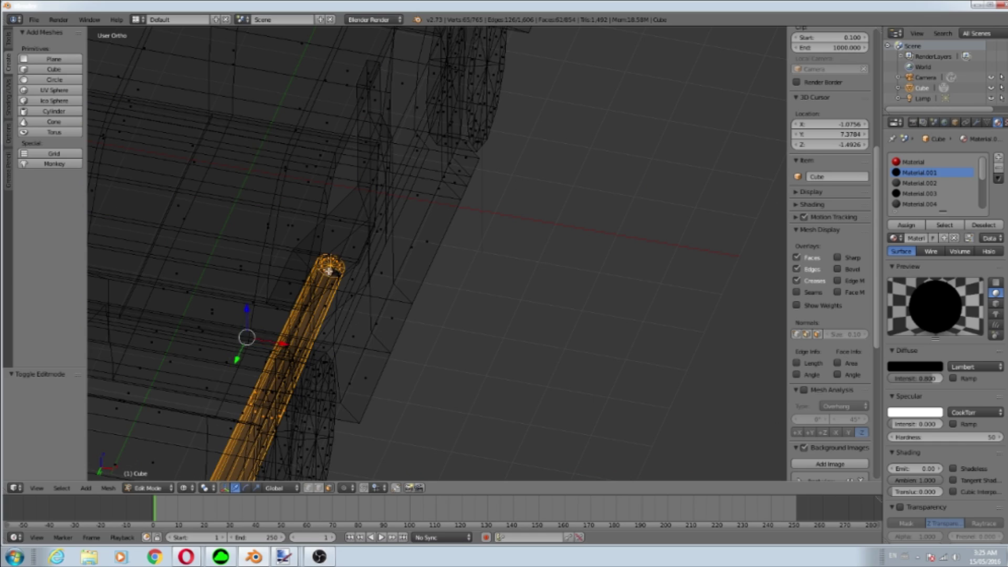
{"action": "key", "text": "z"}
{"action": "scroll", "coordinate": [341, 278], "scroll_direction": "down", "scroll_amount": 3}
- Preview the car in rendered shading, then add a flat ground plane
{"action": "key", "text": "z"}
{"action": "key", "text": "z"}
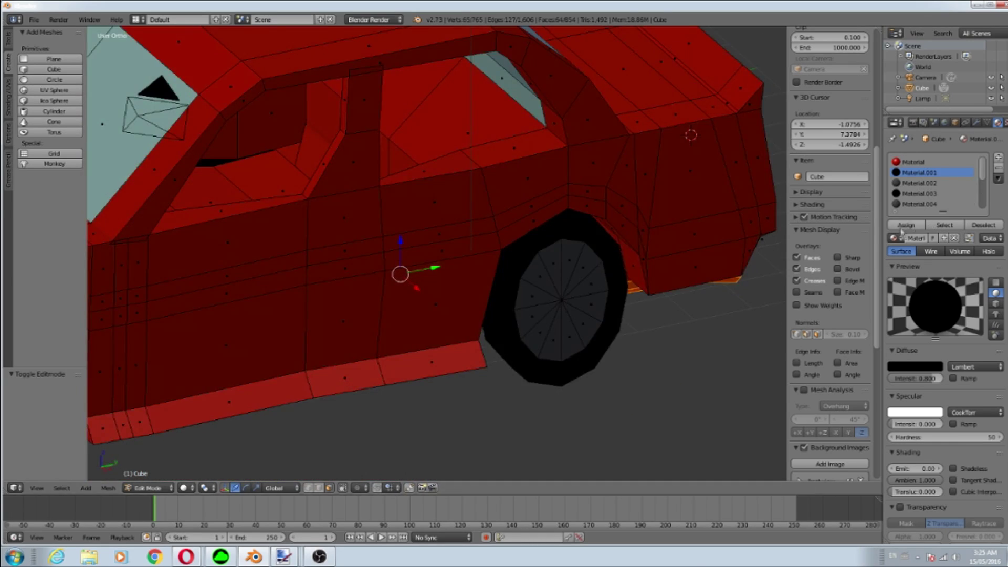
{"action": "key", "text": "Tab"}
{"action": "scroll", "coordinate": [355, 296], "scroll_direction": "down", "scroll_amount": 3}
{"action": "key", "text": "Tab"}
{"action": "middle_click_drag", "start_coordinate": [354, 295], "coordinate": [659, 383]}
{"action": "key", "text": "KP_3"}
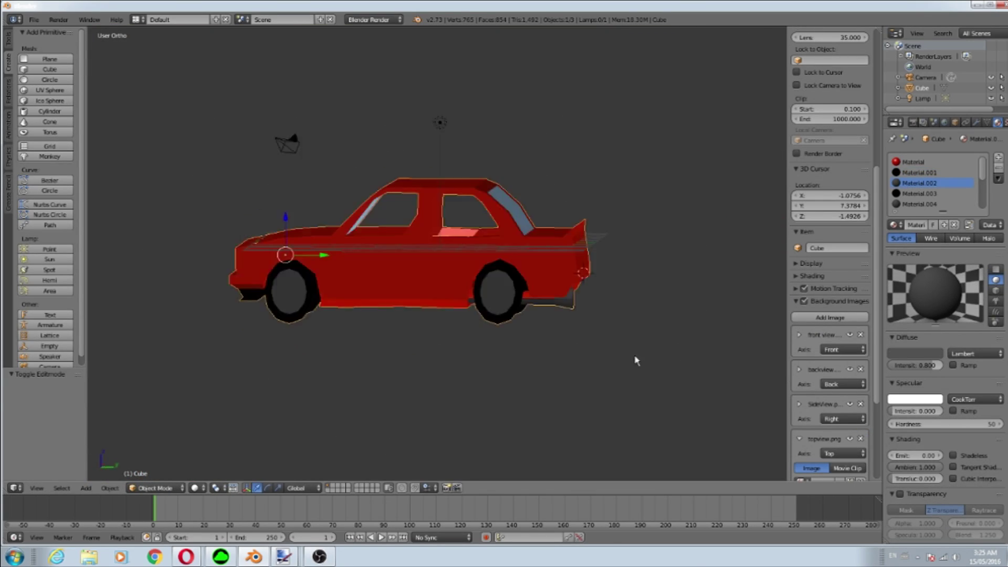
{"action": "key", "text": "Tab"}
{"action": "key", "text": "shift+z"}
{"action": "mouse_move", "coordinate": [268, 395]}
{"action": "middle_mouse_down"}
{"action": "mouse_move", "coordinate": [354, 299]}
{"action": "mouse_move", "coordinate": [551, 313]}
{"action": "mouse_move", "coordinate": [305, 307]}
{"action": "middle_mouse_up"}
{"action": "scroll", "coordinate": [304, 307], "scroll_direction": "down", "scroll_amount": 3}
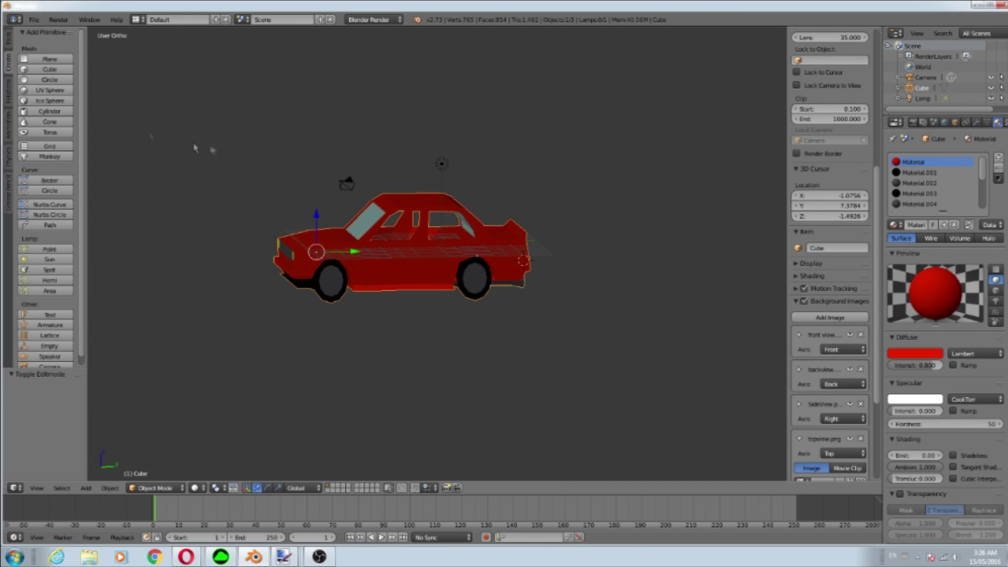
{"action": "left_click", "coordinate": [63, 61]}
- Lower the plane beneath the wheels and give it a new grey material
{"action": "mouse_move", "coordinate": [491, 252]}
{"action": "middle_mouse_down"}
{"action": "mouse_move", "coordinate": [473, 157]}
{"action": "mouse_move", "coordinate": [472, 315]}
{"action": "mouse_move", "coordinate": [641, 352]}
{"action": "middle_mouse_up"}
{"action": "key", "text": "g"}
{"action": "key", "text": "z"}
{"action": "left_click", "coordinate": [977, 202]}
{"action": "left_click", "coordinate": [938, 191]}
{"action": "left_click", "coordinate": [914, 320]}
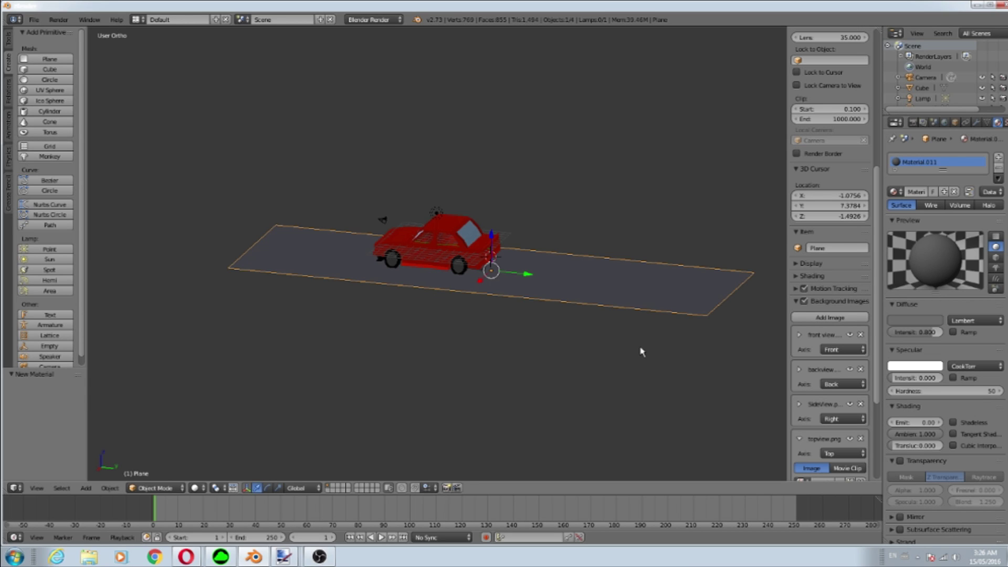
- Frame the car through the scene camera and add an icosphere for smoke
{"action": "key", "text": "KP_0"}
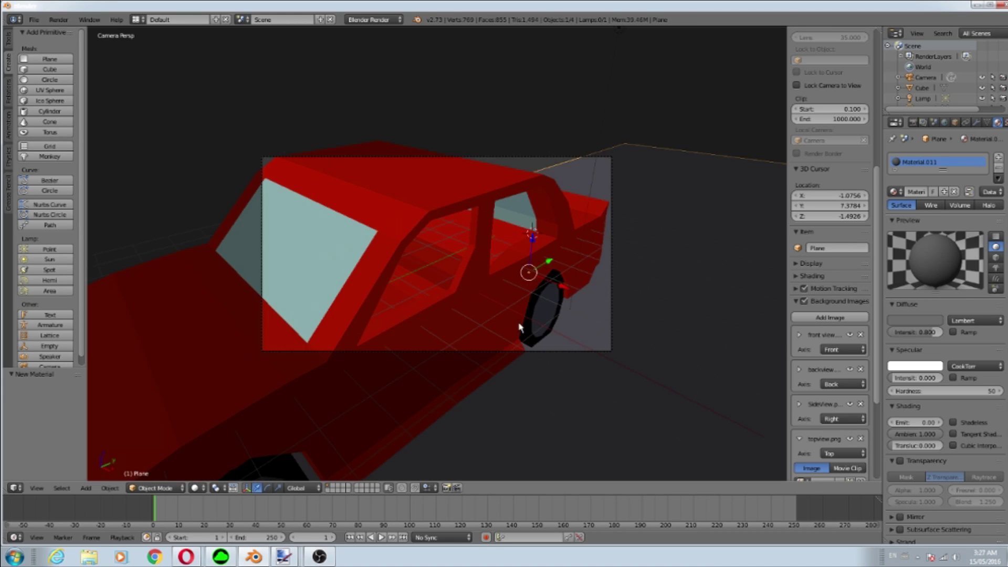
{"action": "left_click", "coordinate": [977, 122]}
{"action": "left_click_drag", "start_coordinate": [908, 210], "coordinate": [912, 213]}
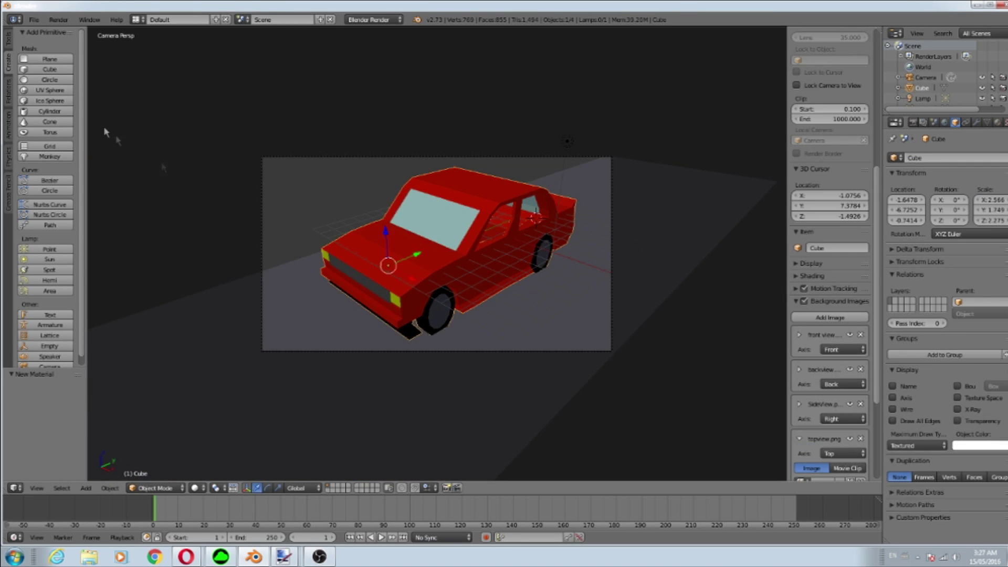
{"action": "left_click", "coordinate": [49, 100]}
{"action": "middle_click_drag", "start_coordinate": [590, 328], "coordinate": [523, 348]}
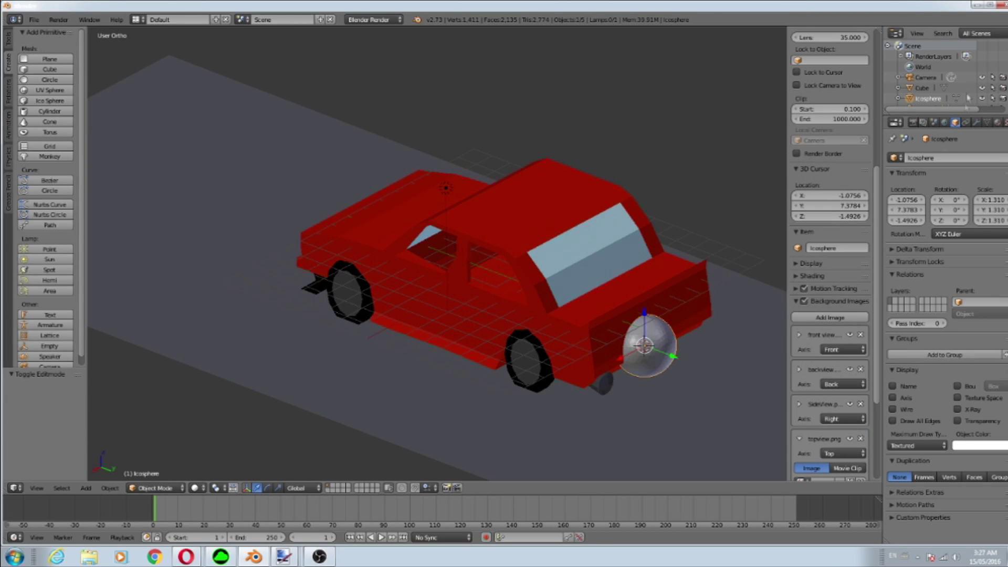
- Smooth-subdivide the icosphere, add a Displace modifier, and shape the puff behind the exhaust
{"action": "left_click", "coordinate": [976, 122]}
{"action": "left_click", "coordinate": [924, 157]}
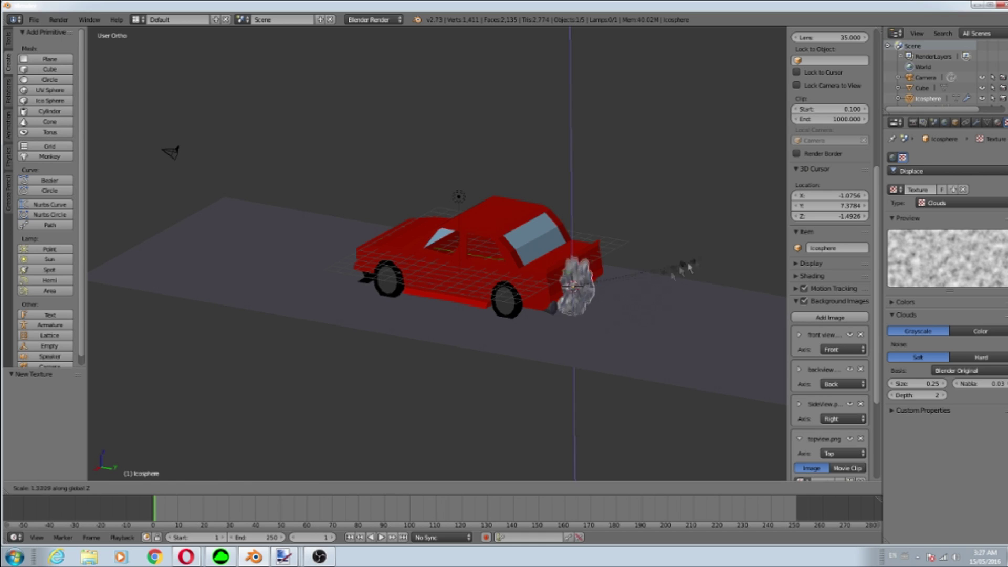
{"action": "left_click", "coordinate": [689, 268]}
{"action": "key", "text": "s"}
{"action": "key", "text": "y"}
{"action": "key", "text": "g"}
{"action": "key", "text": "x"}
{"action": "left_click", "coordinate": [546, 338]}
{"action": "key", "text": "s"}
{"action": "key", "text": "y"}
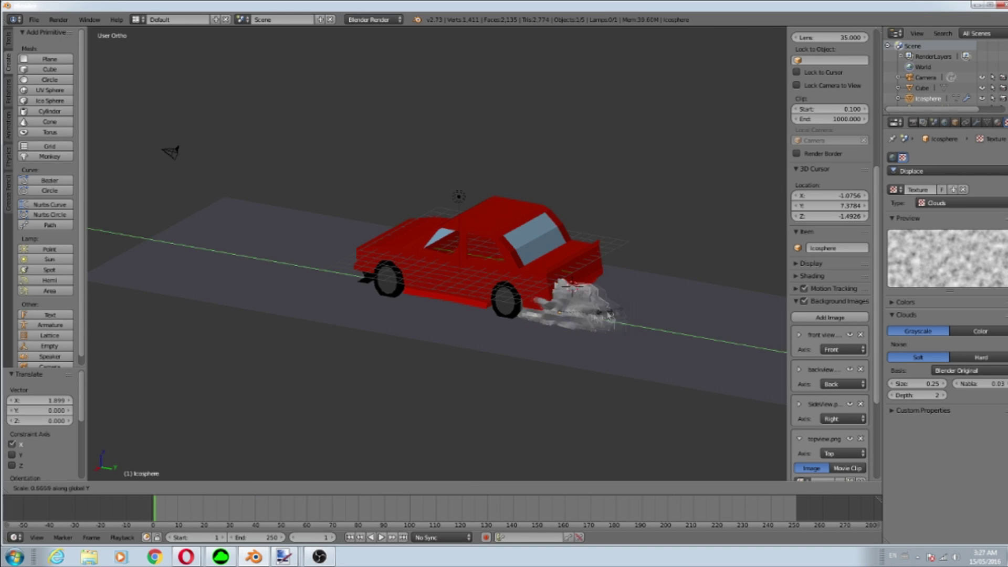
{"action": "middle_click_drag", "start_coordinate": [607, 318], "coordinate": [435, 301]}
- Duplicate the puff along X and join both puffs into one object
{"action": "key", "text": "ctrl+c"}
{"action": "key", "text": "ctrl+v"}
{"action": "key", "text": "g"}
{"action": "key", "text": "x"}
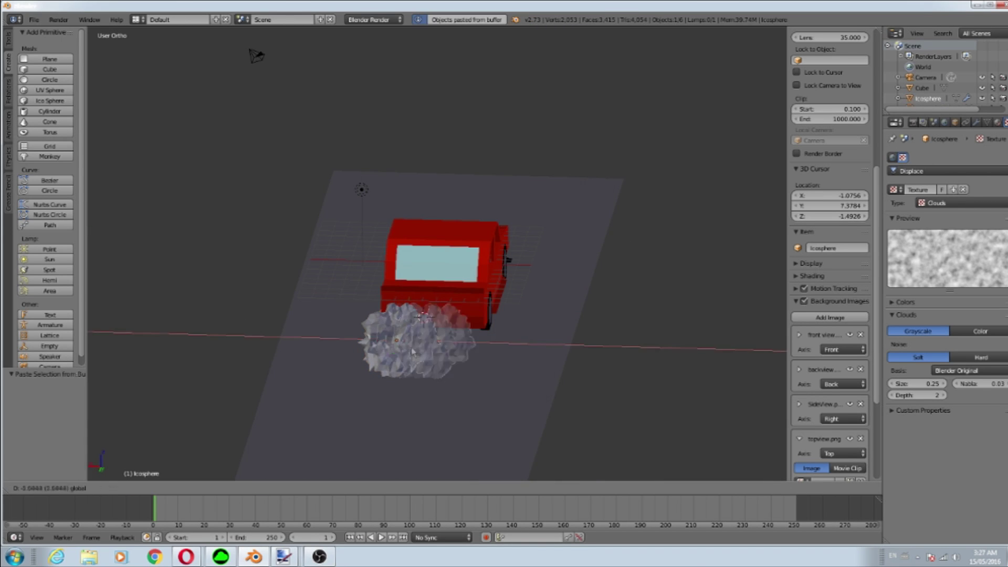
{"action": "left_click", "coordinate": [392, 348]}
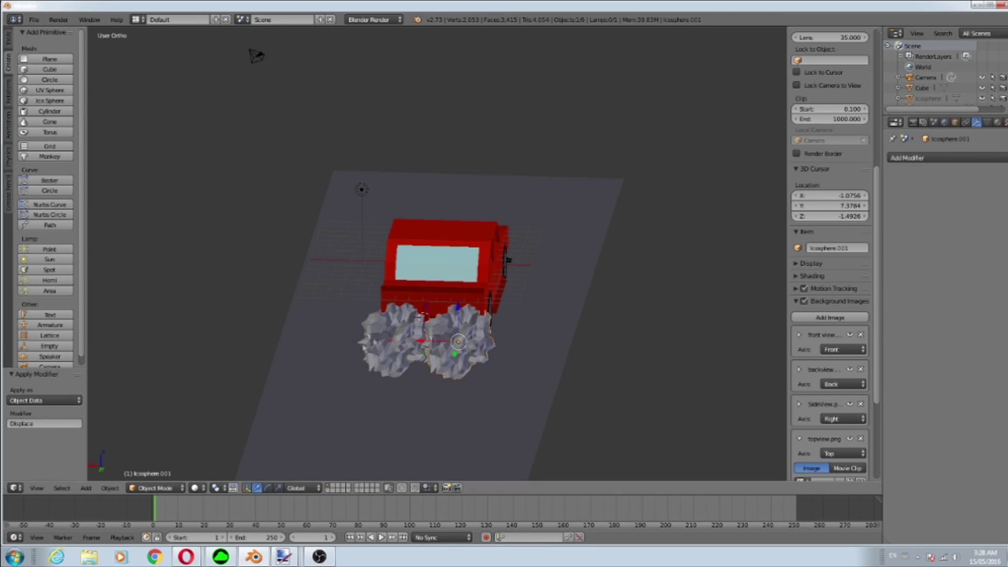
{"action": "key", "text": "ctrl+j"}
- Give the smoke a new white, slightly emissive material and preview it rendered through the camera
{"action": "left_click", "coordinate": [987, 122]}
{"action": "left_click", "coordinate": [939, 192]}
{"action": "left_click", "coordinate": [915, 320]}
{"action": "left_click_drag", "start_coordinate": [915, 377], "coordinate": [892, 377]}
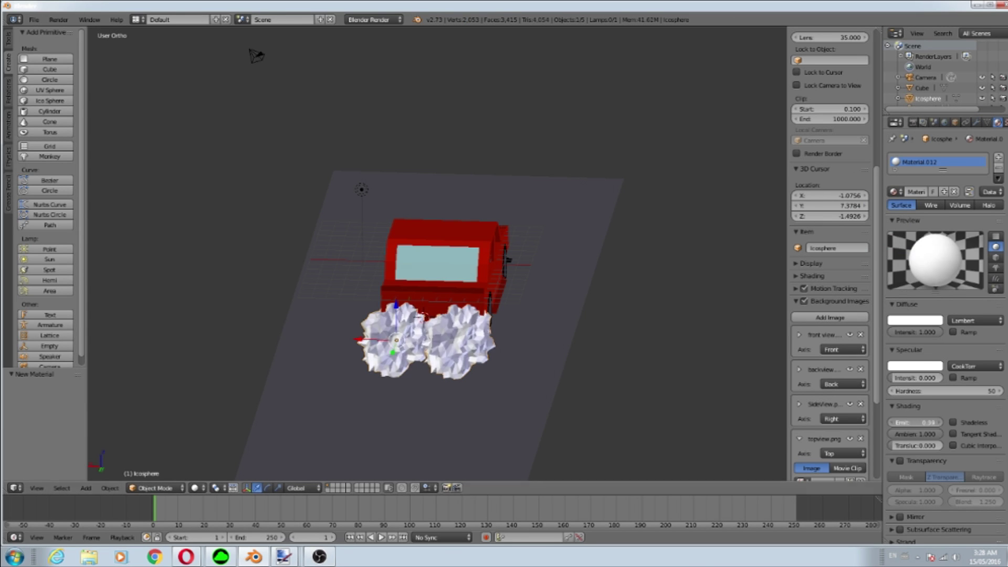
{"action": "key", "text": "KP_0"}
{"action": "key", "text": "shift+z"}
{"action": "middle_click_drag", "start_coordinate": [635, 320], "coordinate": [686, 294]}
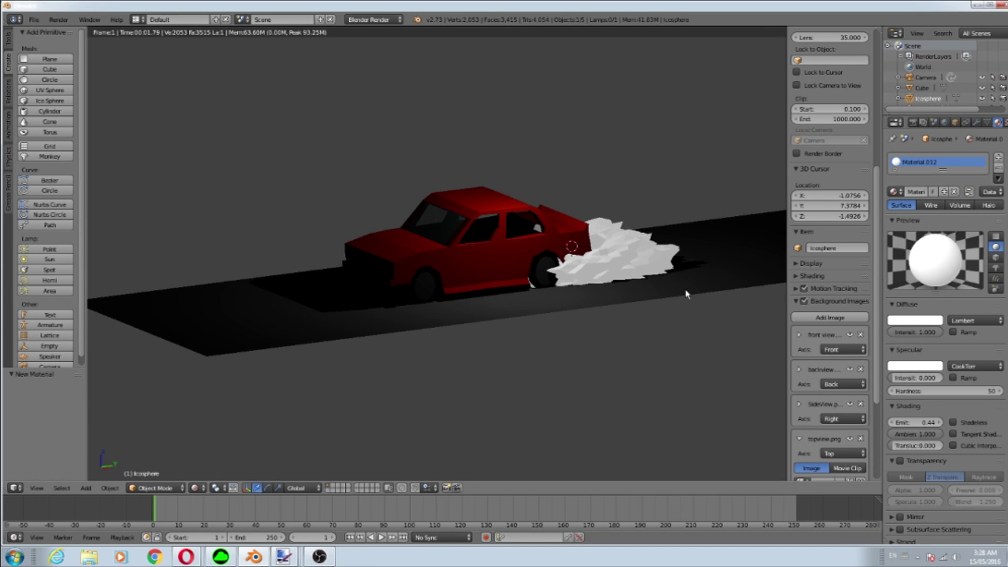
- Add a hemi lamp and widen the ground plane along X
{"action": "key", "text": "shift+z"}
{"action": "left_click", "coordinate": [50, 280]}
{"action": "right_click", "coordinate": [419, 326]}
{"action": "key", "text": "s"}
{"action": "key", "text": "x"}
{"action": "left_click", "coordinate": [335, 131]}
- Render the final image with F12 and choose Save As Image
{"action": "key", "text": "F12"}
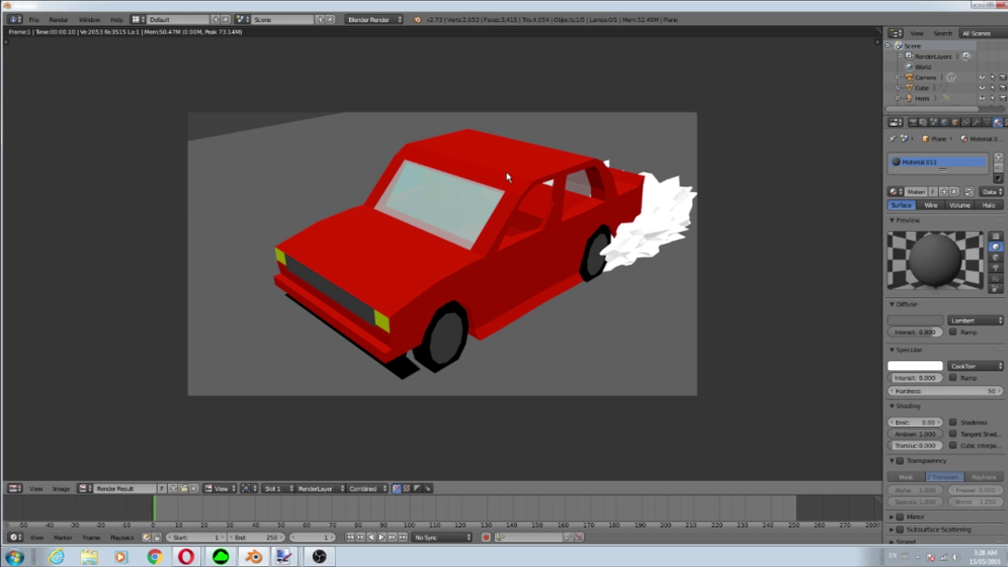
{"action": "left_click", "coordinate": [61, 488]}
{"action": "left_click", "coordinate": [73, 444]}
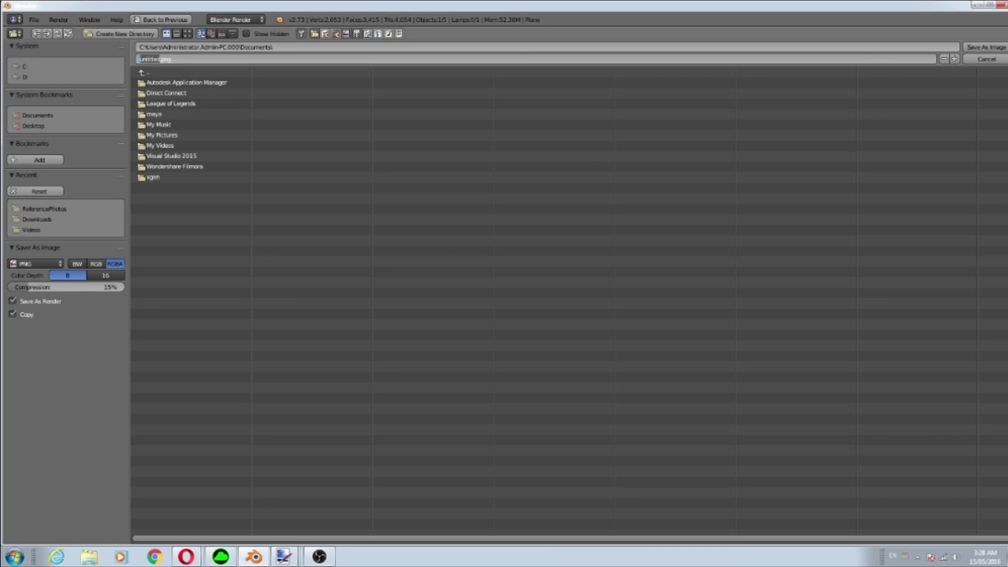